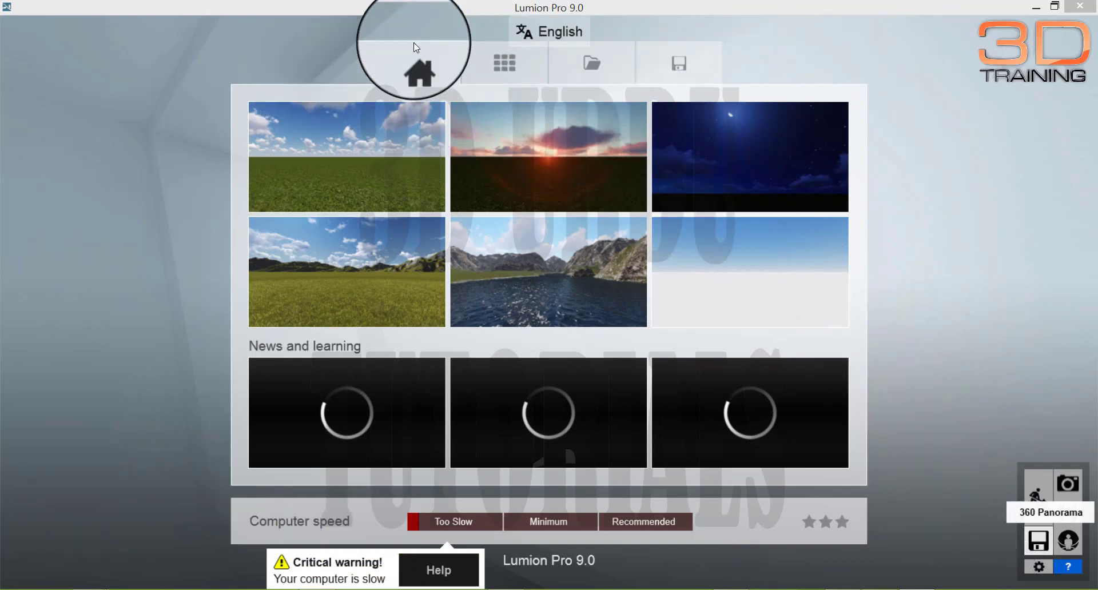
# - Start a new scene from the Plain template
pyautogui.click(826, 42)
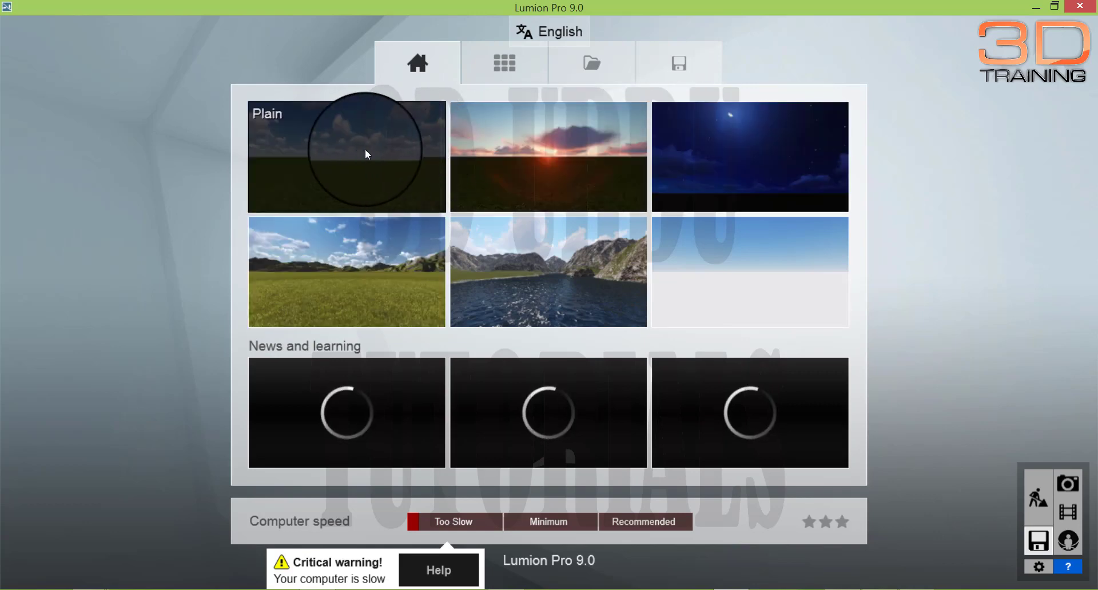
pyautogui.click(341, 137)
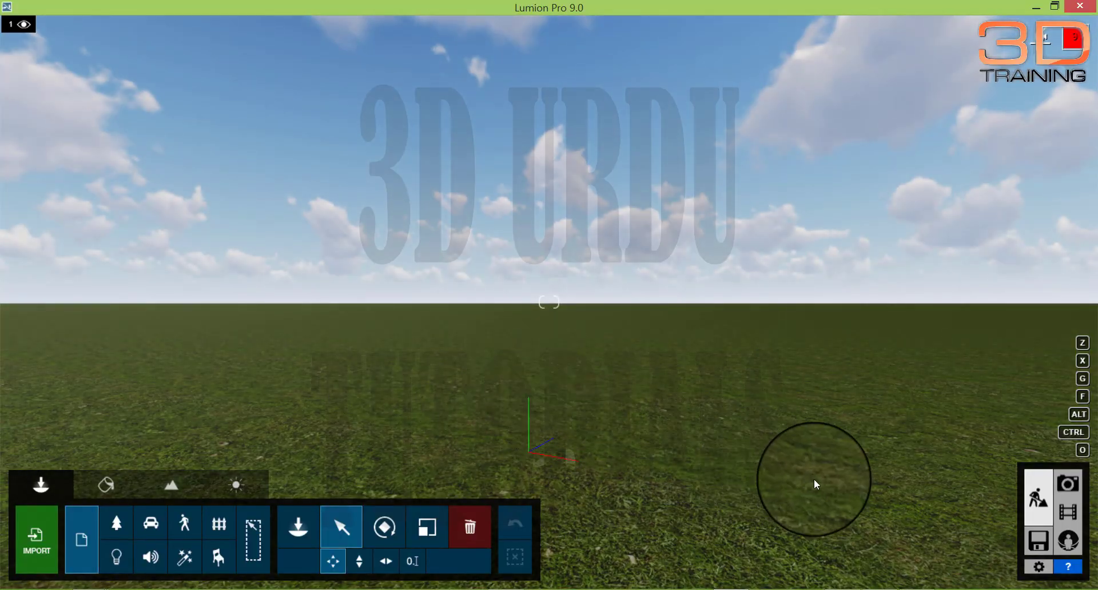
# - Look through the start templates, example scenes, load and save pages, and the list of interface languages
pyautogui.click(1041, 545)
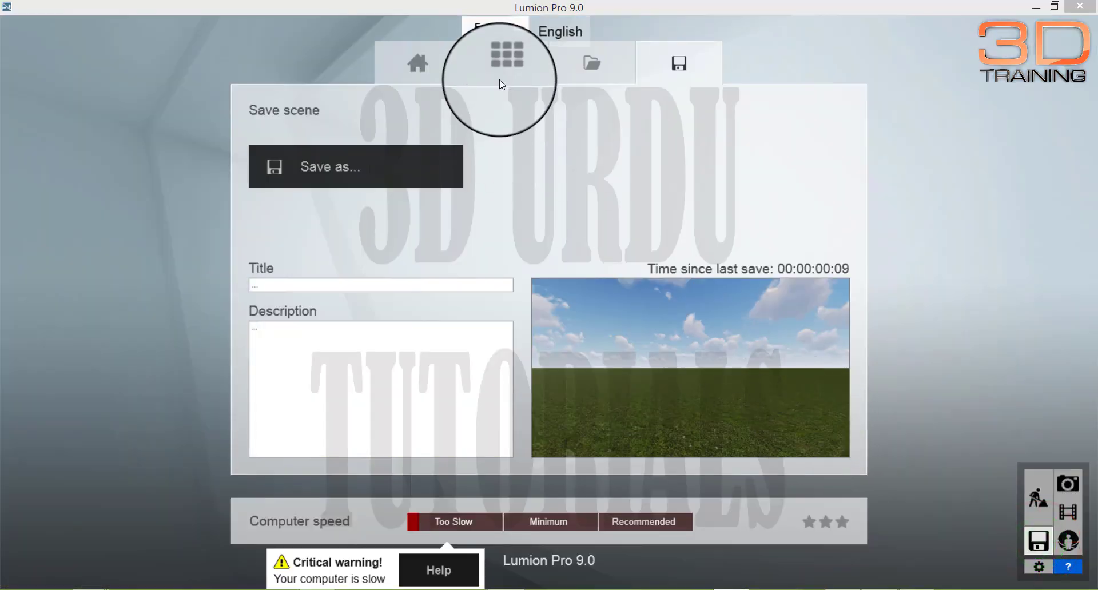
pyautogui.click(403, 63)
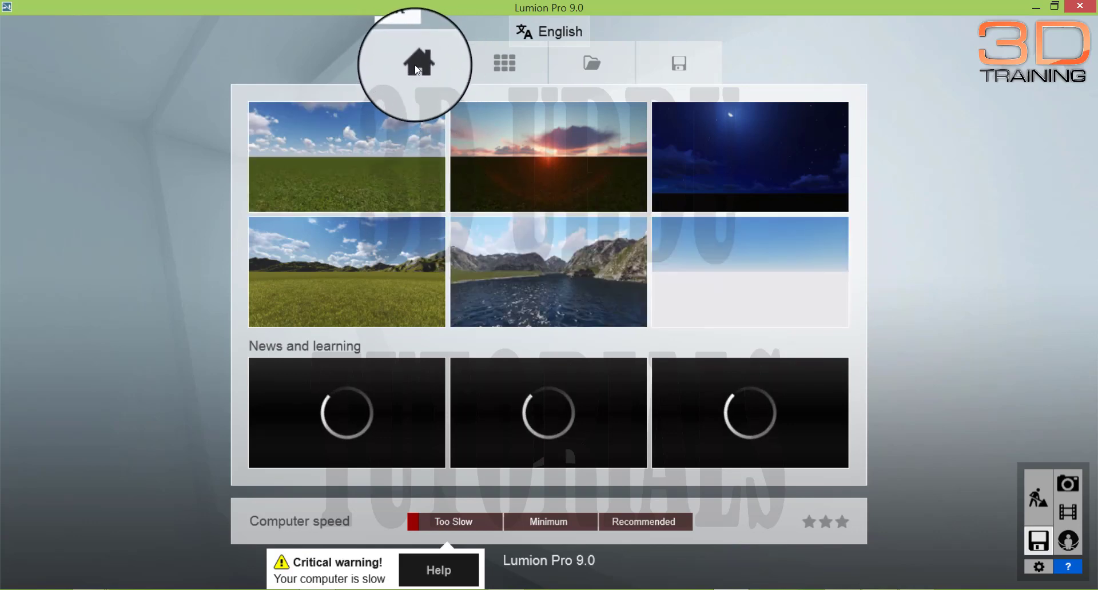
pyautogui.click(502, 71)
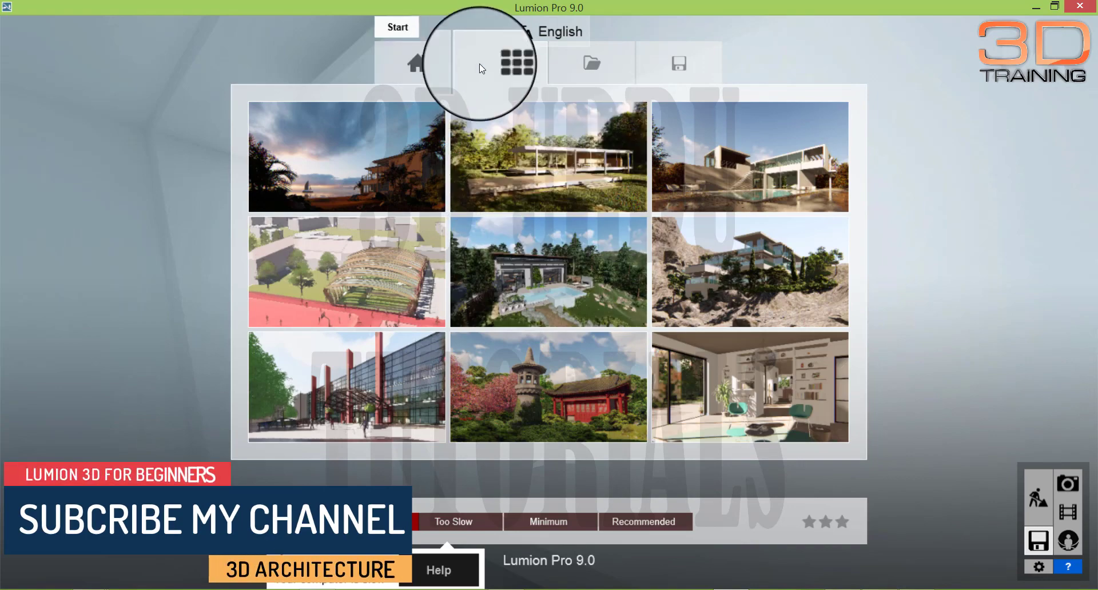
pyautogui.click(589, 62)
pyautogui.click(676, 61)
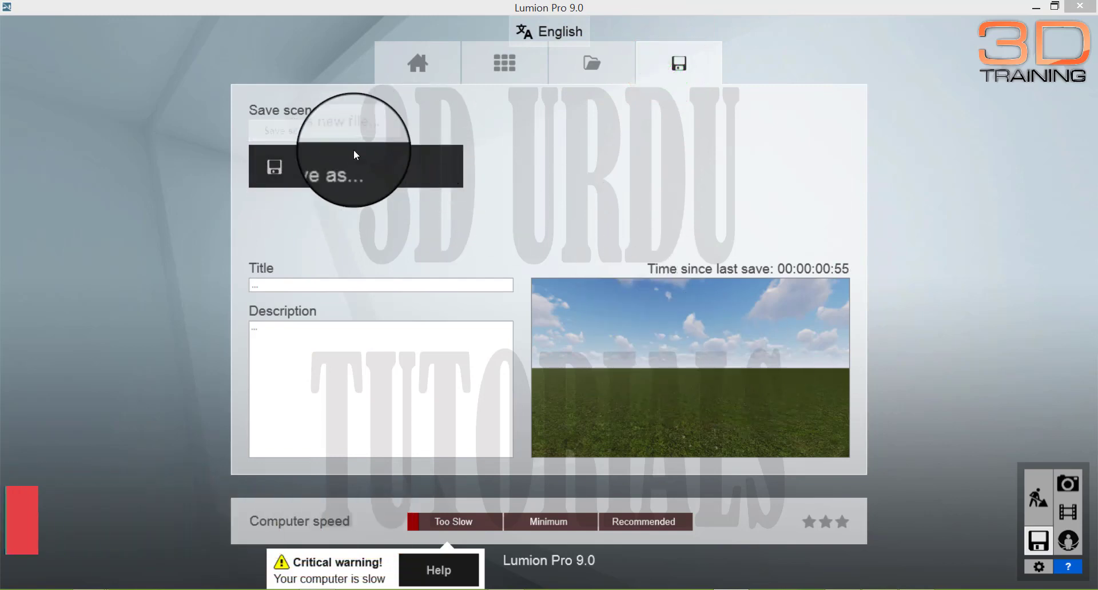
pyautogui.click(412, 66)
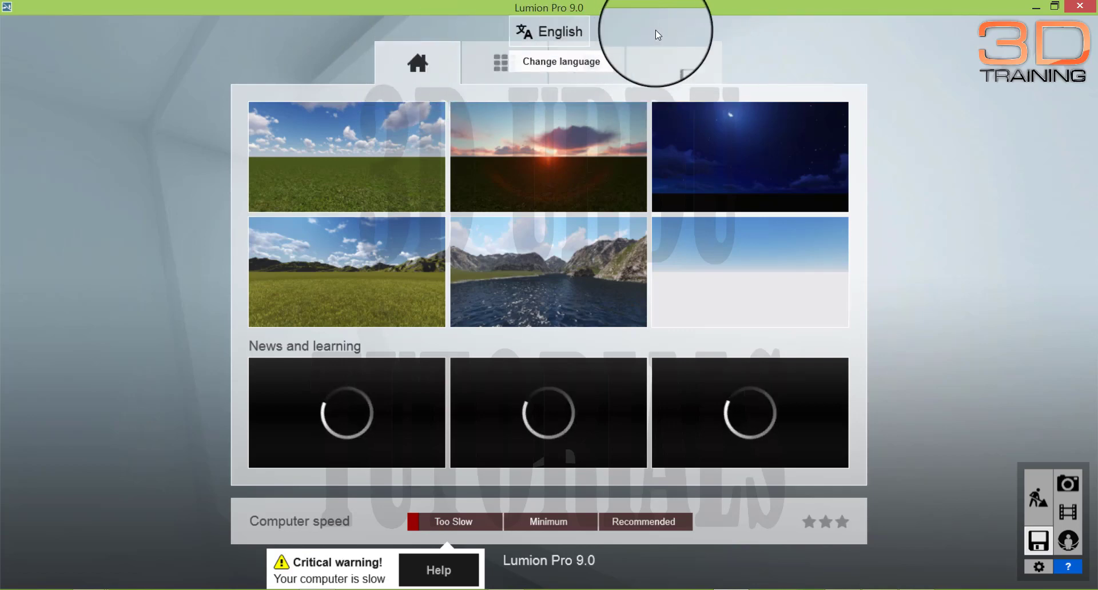
pyautogui.click(541, 28)
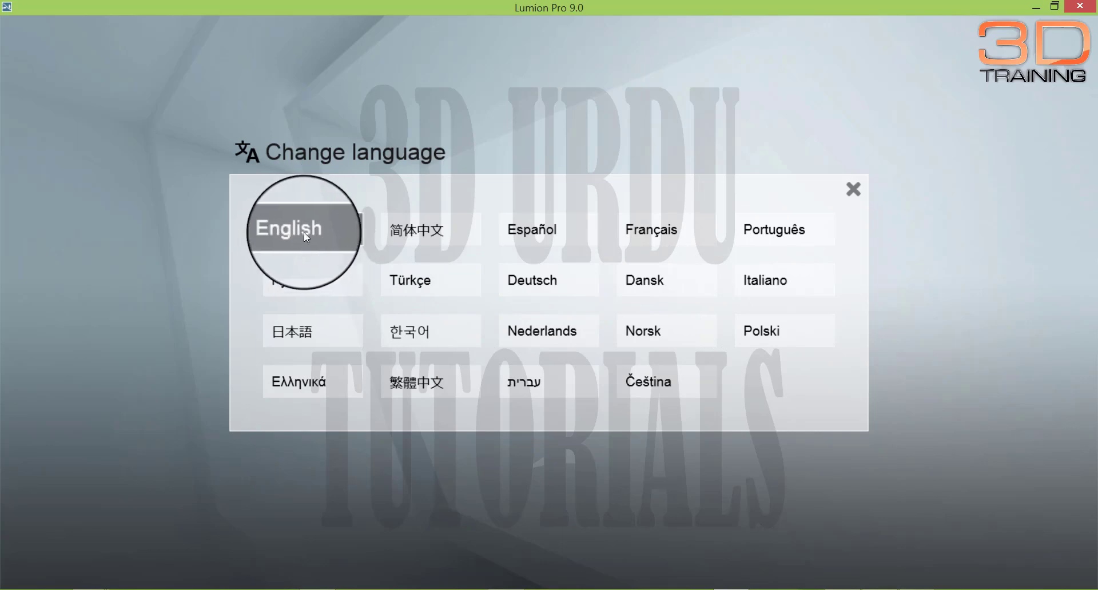
pyautogui.click(855, 195)
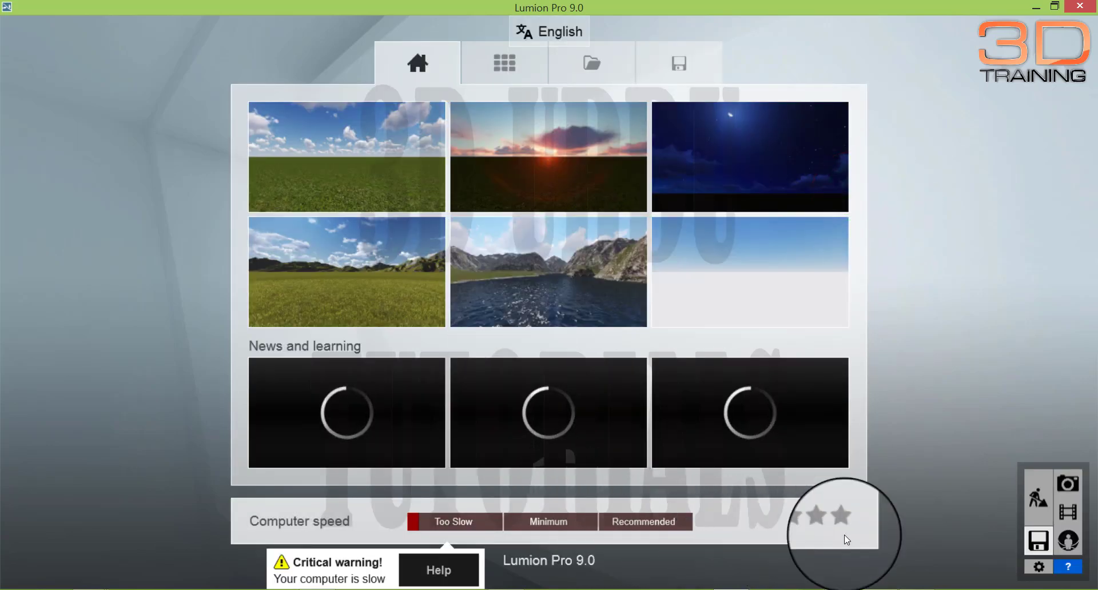
# - Set the editor resolution to 25% and the editor quality to Super High in the settings
pyautogui.click(1037, 570)
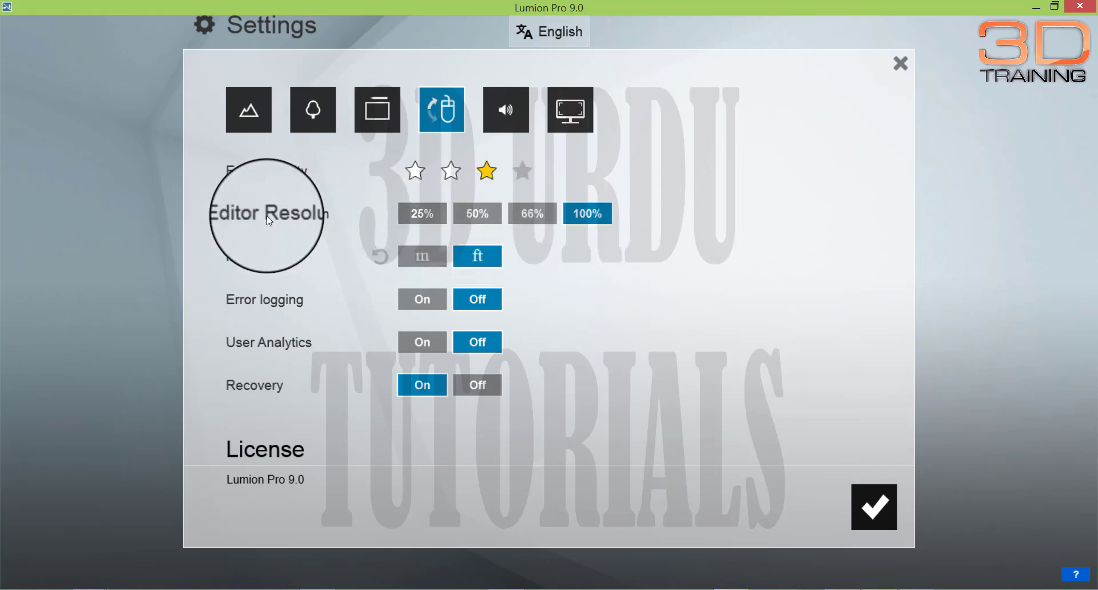
pyautogui.click(423, 215)
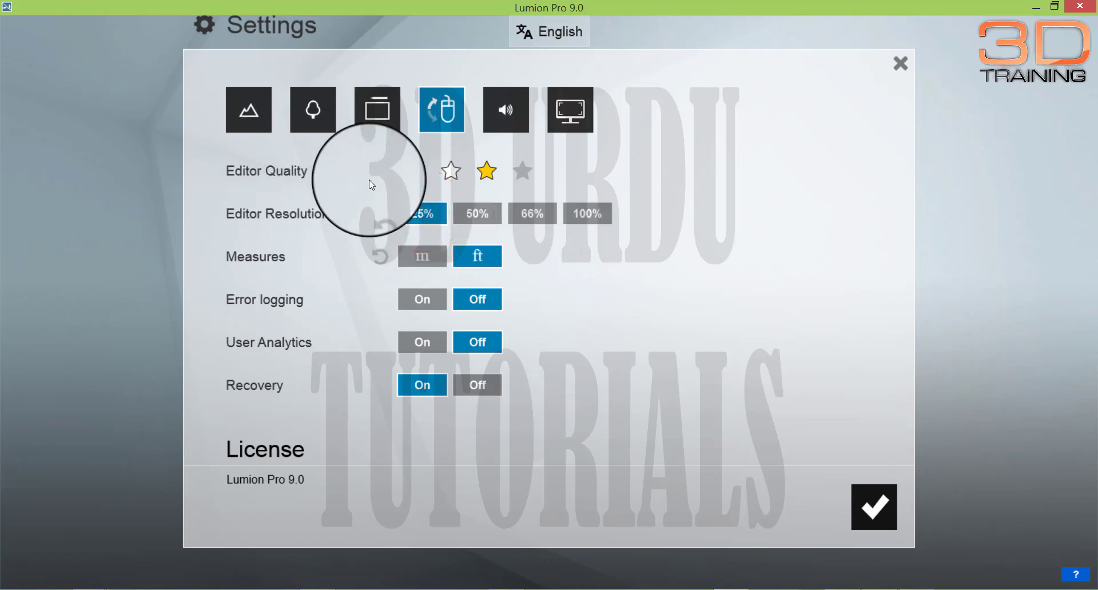
pyautogui.click(524, 170)
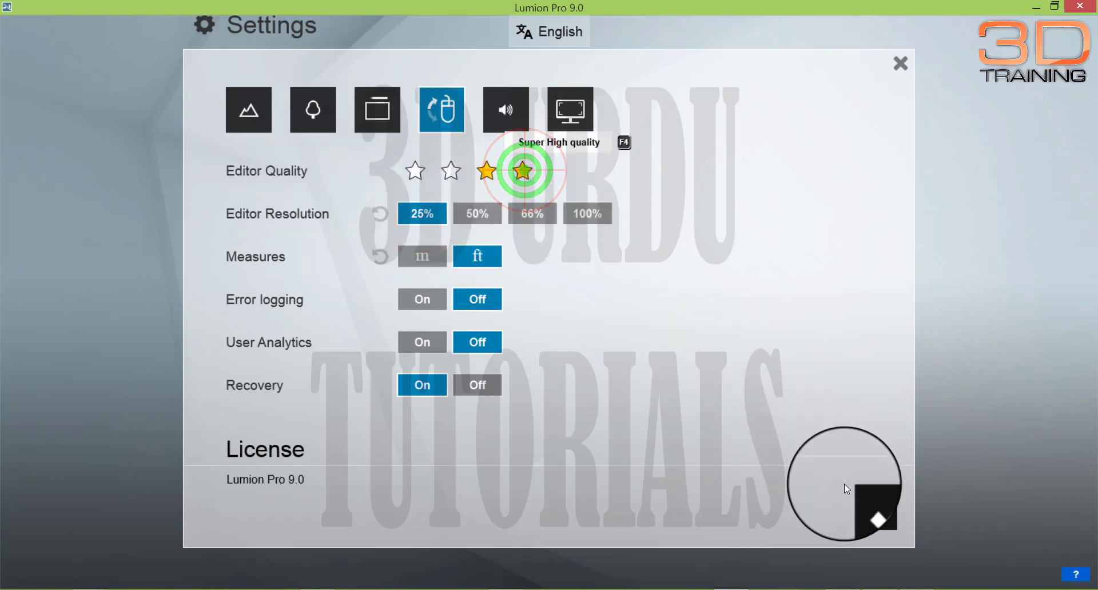
pyautogui.click(877, 509)
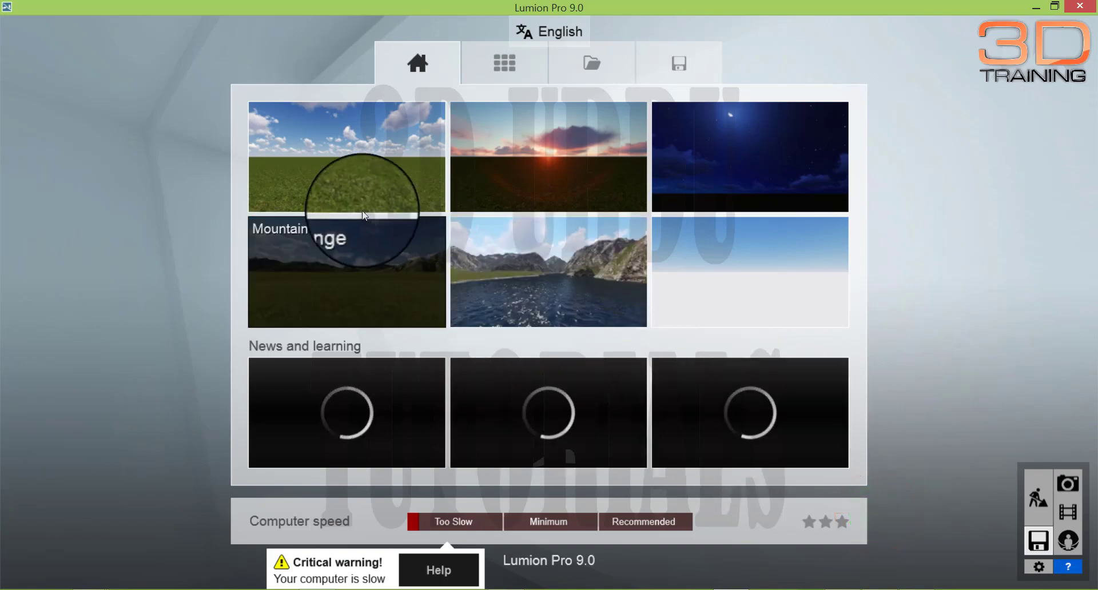
# - Start a new Plain scene and inspect how the grass and sky are displayed
pyautogui.click(350, 173)
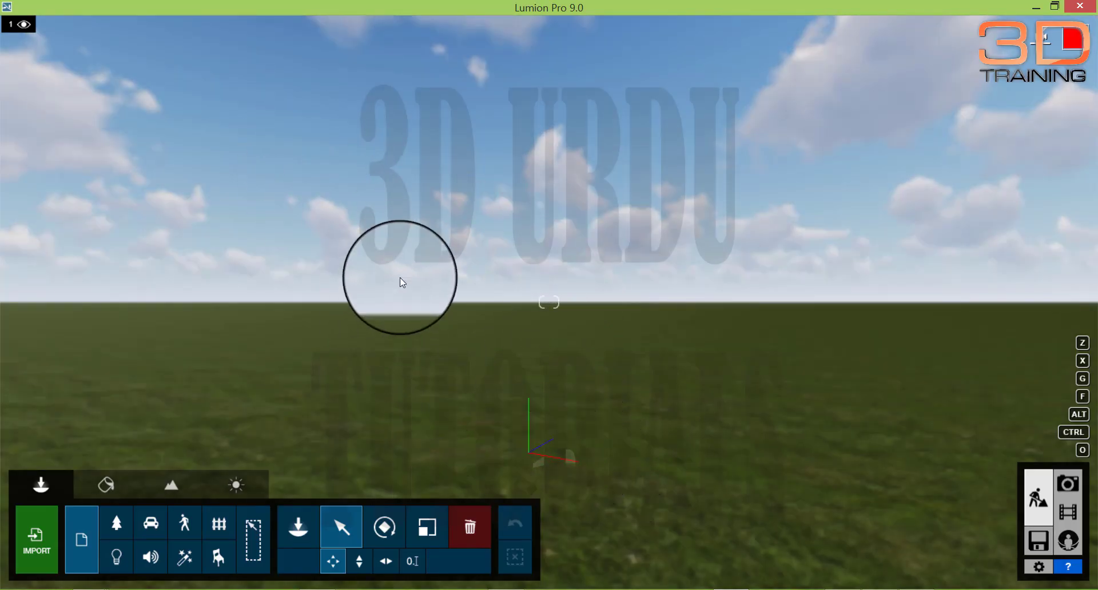
pyautogui.moveTo(578, 329); pyautogui.dragTo(585, 349, button='right')
# - Set the editor resolution to 100% with Super High editor quality, and check the display quality of the scene
pyautogui.click(1046, 569)
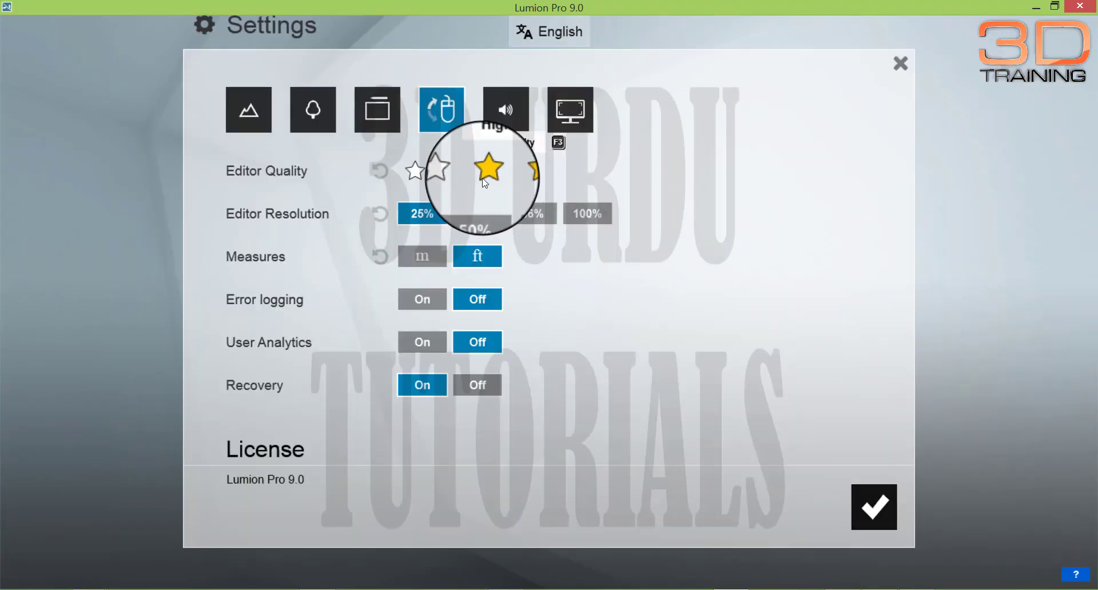
pyautogui.click(588, 214)
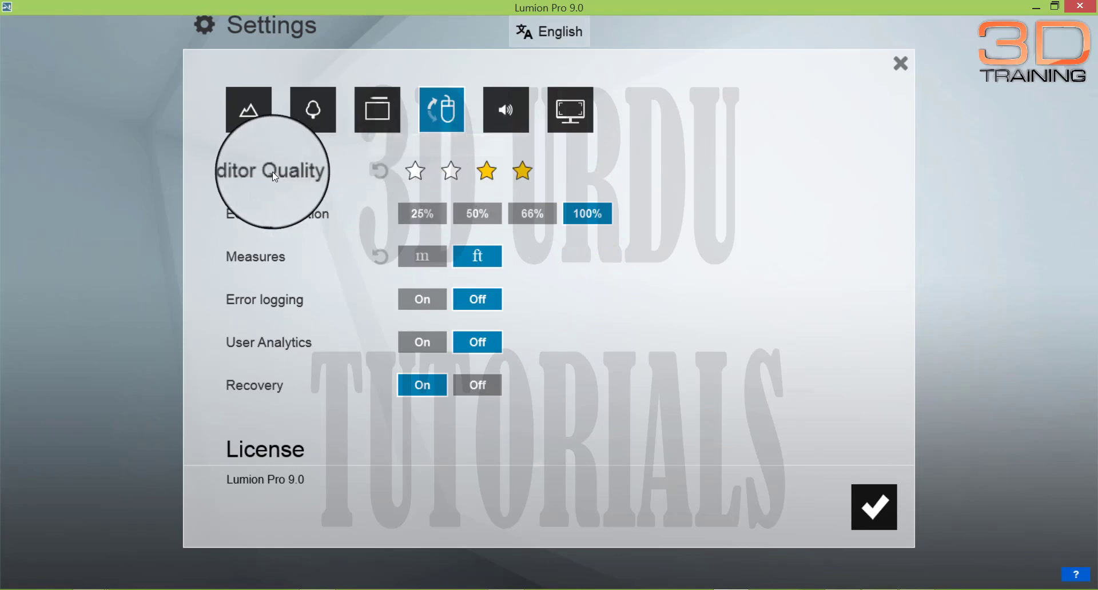
pyautogui.click(486, 171)
pyautogui.click(522, 170)
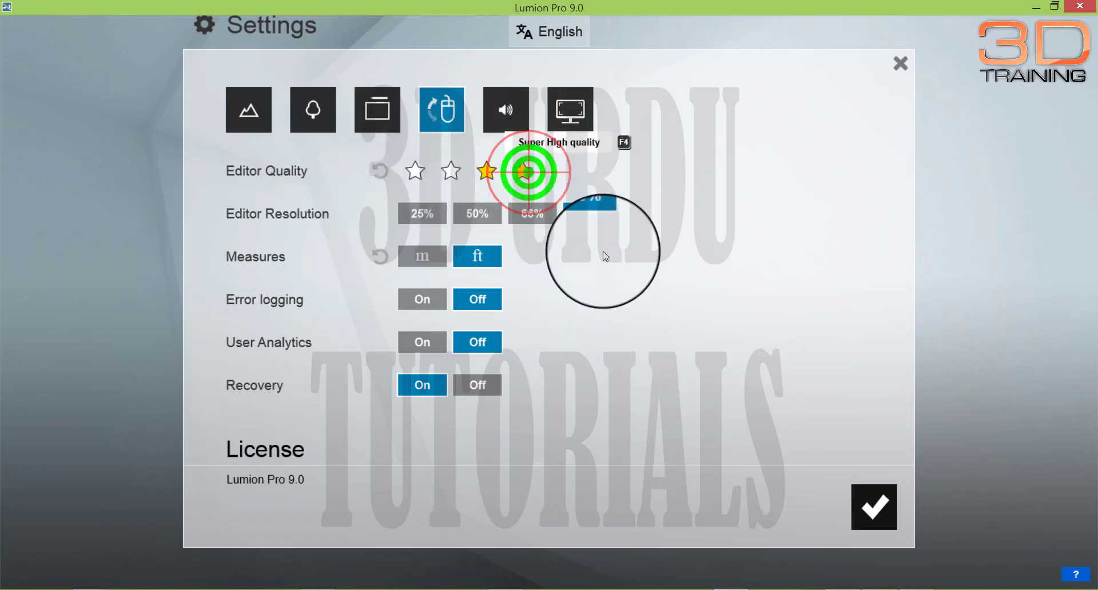
pyautogui.click(881, 508)
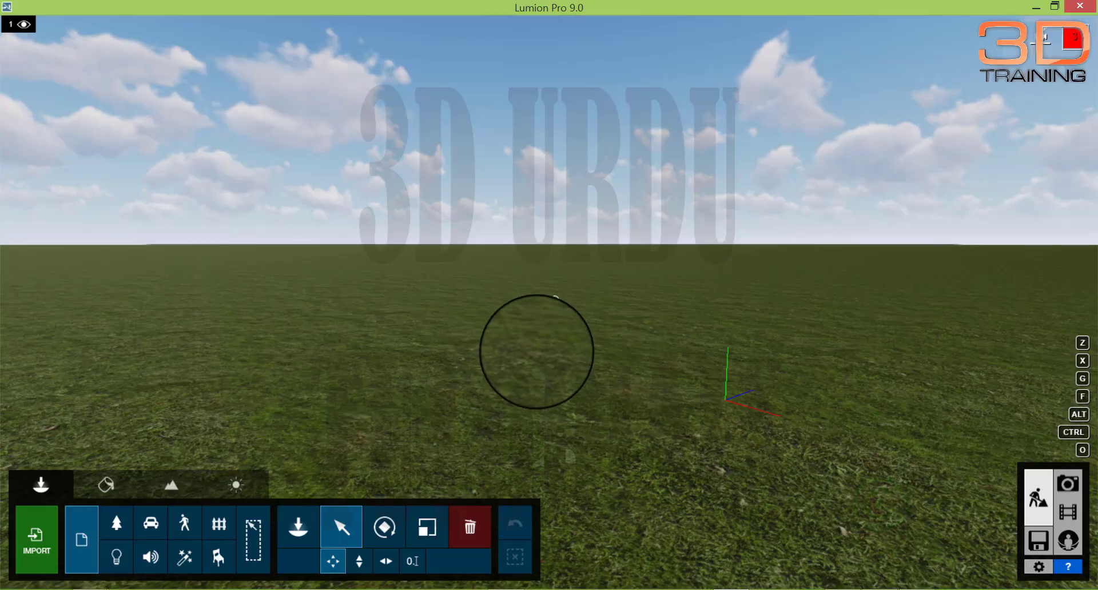
pyautogui.moveTo(555, 297); pyautogui.dragTo(550, 302, button='right')
pyautogui.moveTo(549, 302); pyautogui.dragTo(549, 212, button='right')
pyautogui.moveTo(537, 358); pyautogui.dragTo(588, 414, button='right')
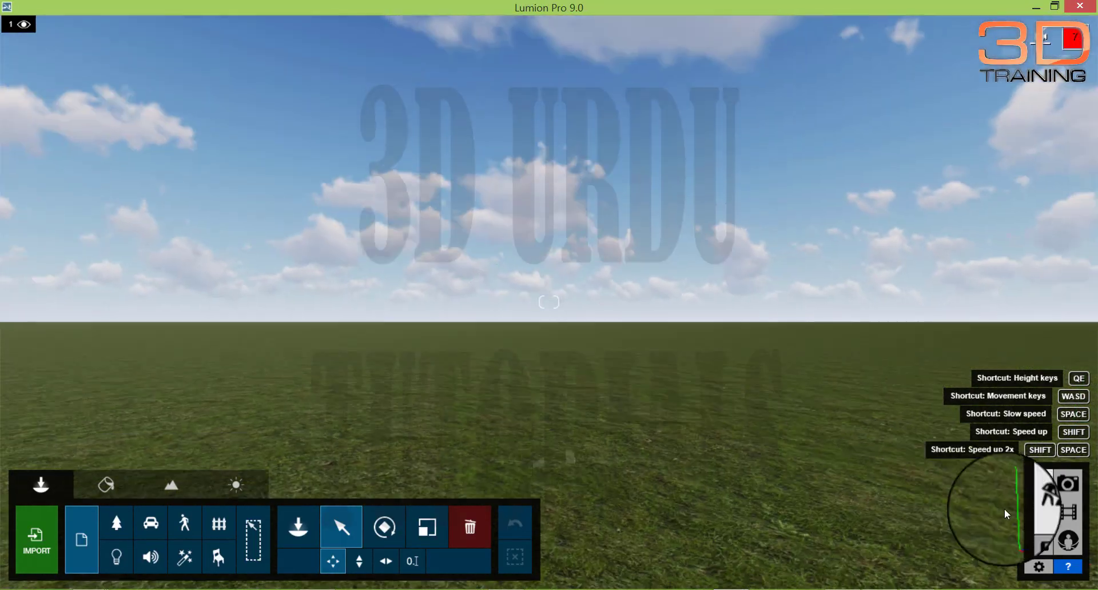
# - Switch the creation of a recovery file off and back on in the settings
pyautogui.click(1038, 566)
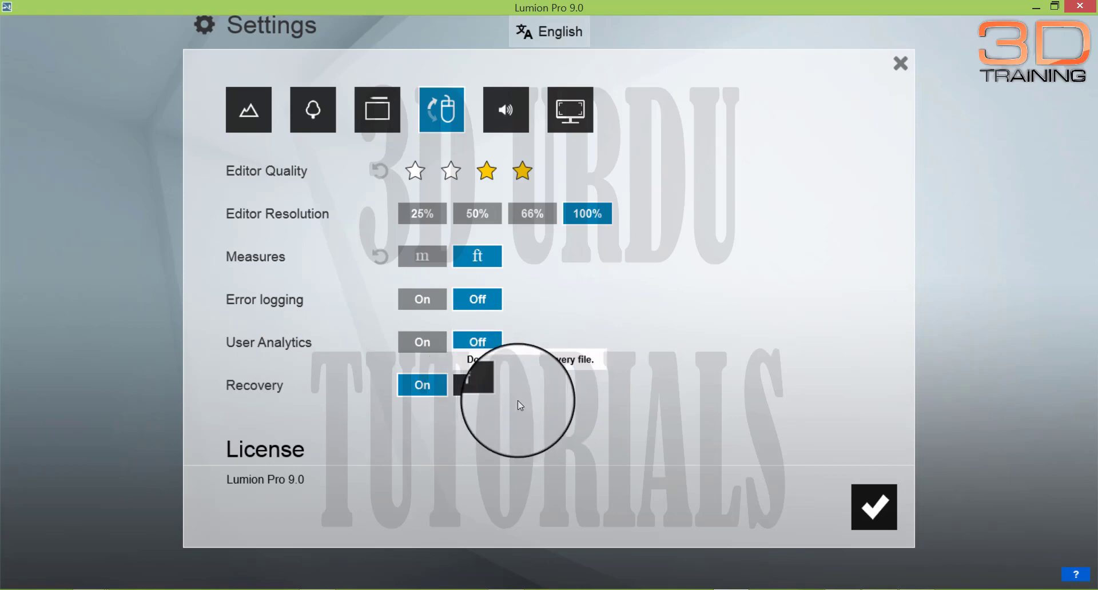
pyautogui.click(473, 386)
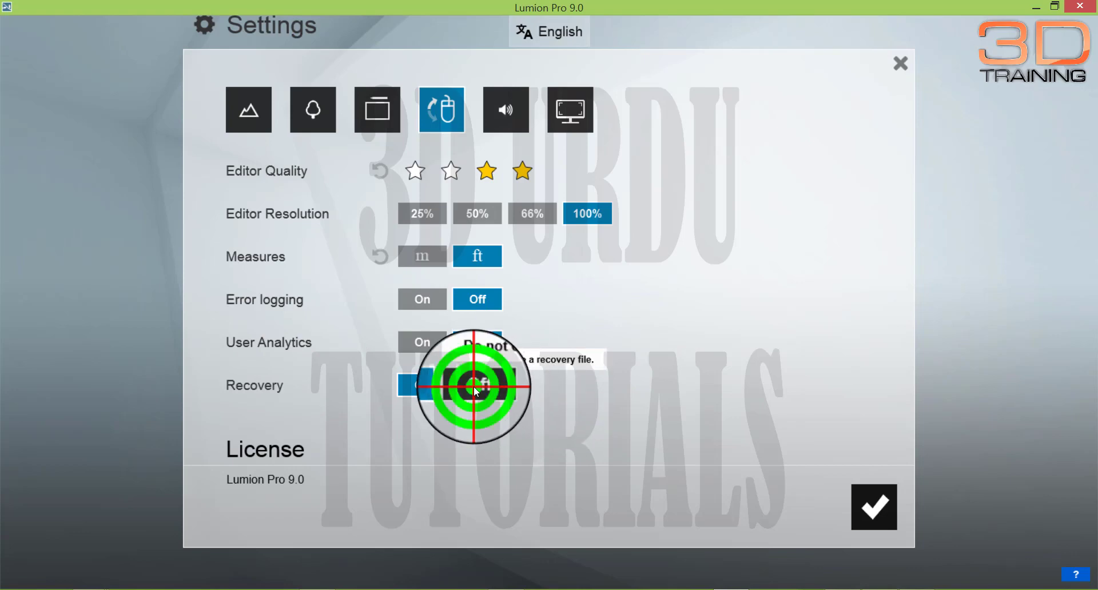
pyautogui.click(428, 389)
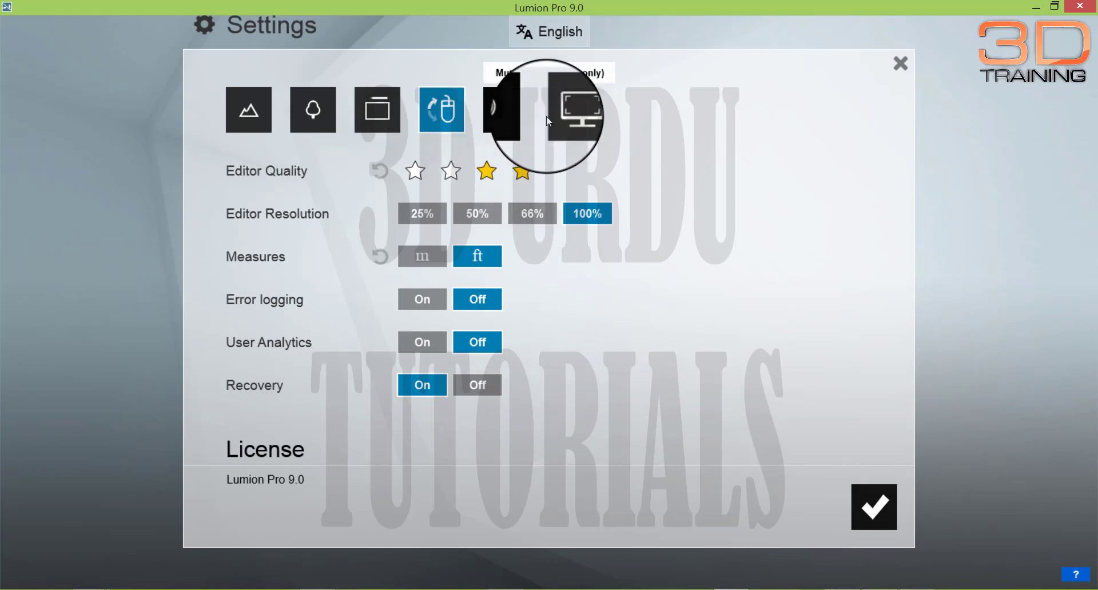
# - Toggle high-quality terrain and high-quality trees on and back off, and return to the scene
pyautogui.click(248, 111)
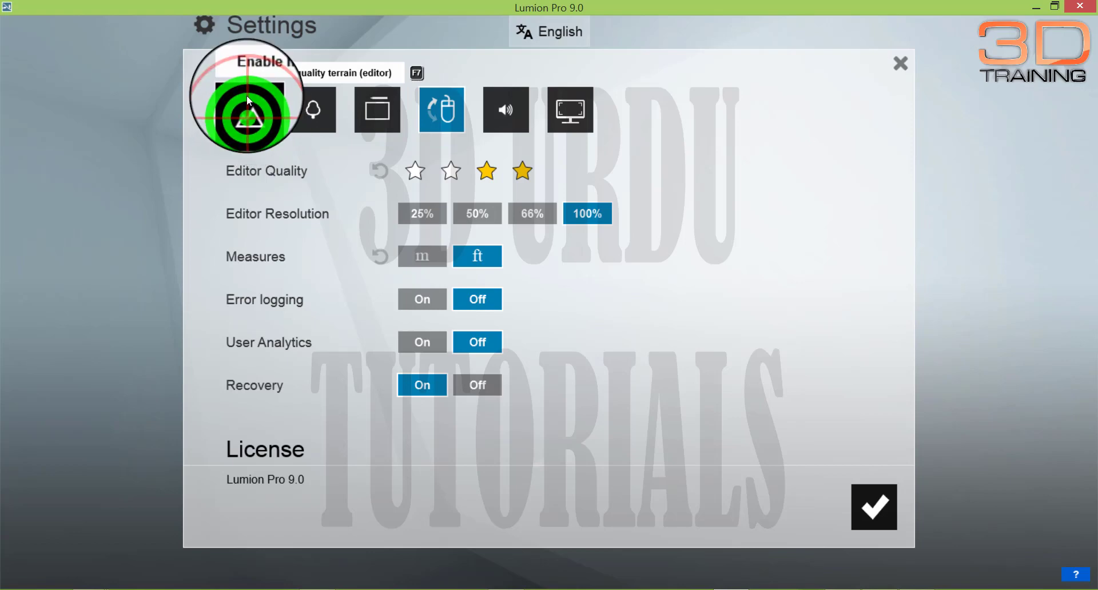
pyautogui.click(252, 115)
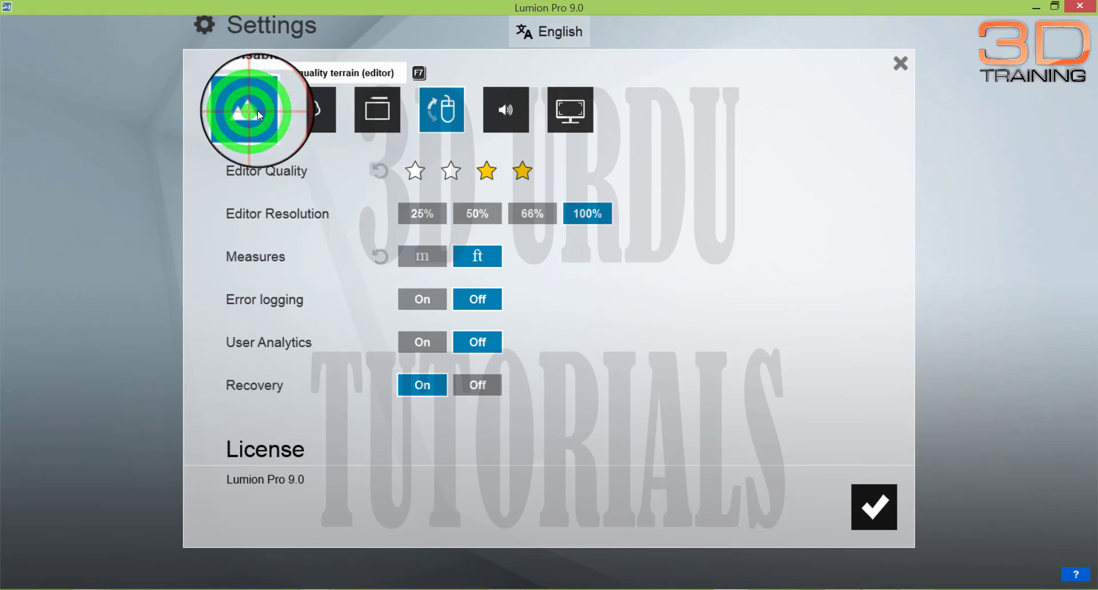
pyautogui.click(309, 110)
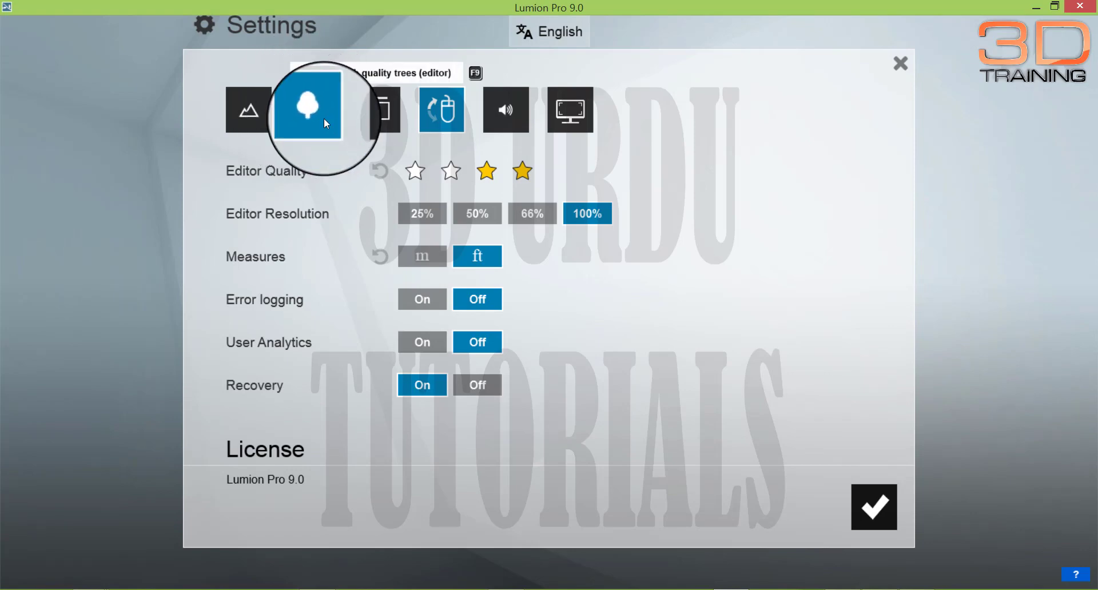
pyautogui.click(324, 118)
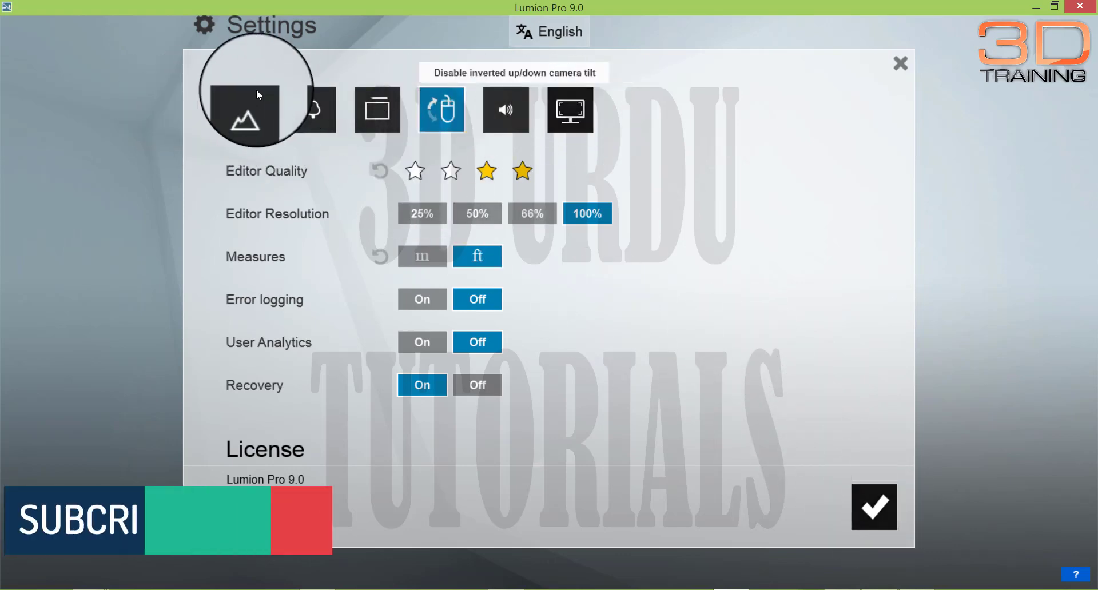
pyautogui.click(874, 515)
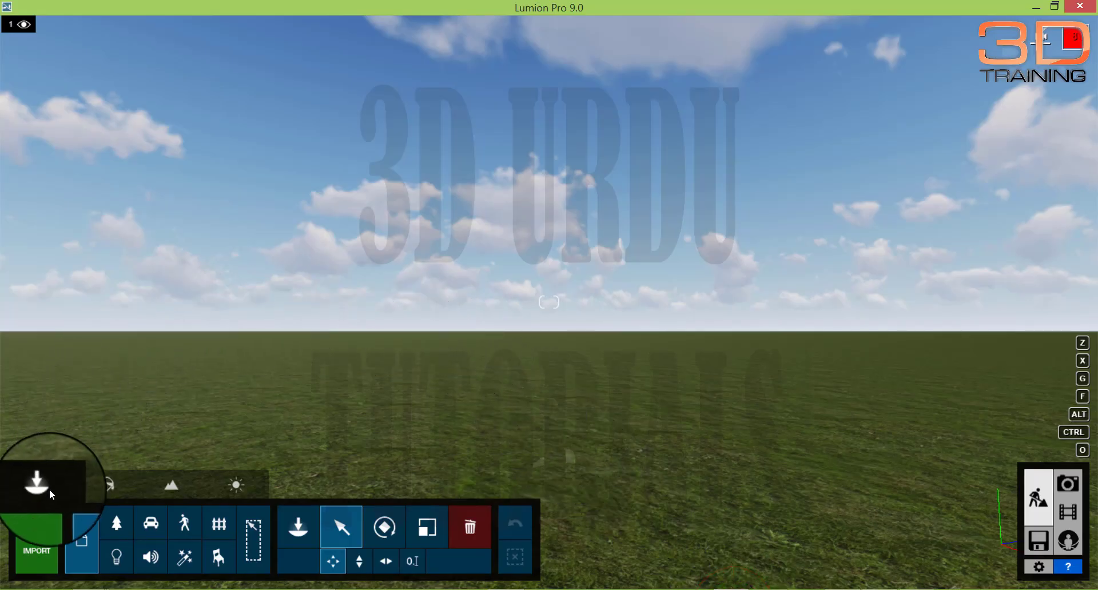
# - Start importing a new model and browse to the bath folder for Sketchup files (*.skp)
pyautogui.click(41, 523)
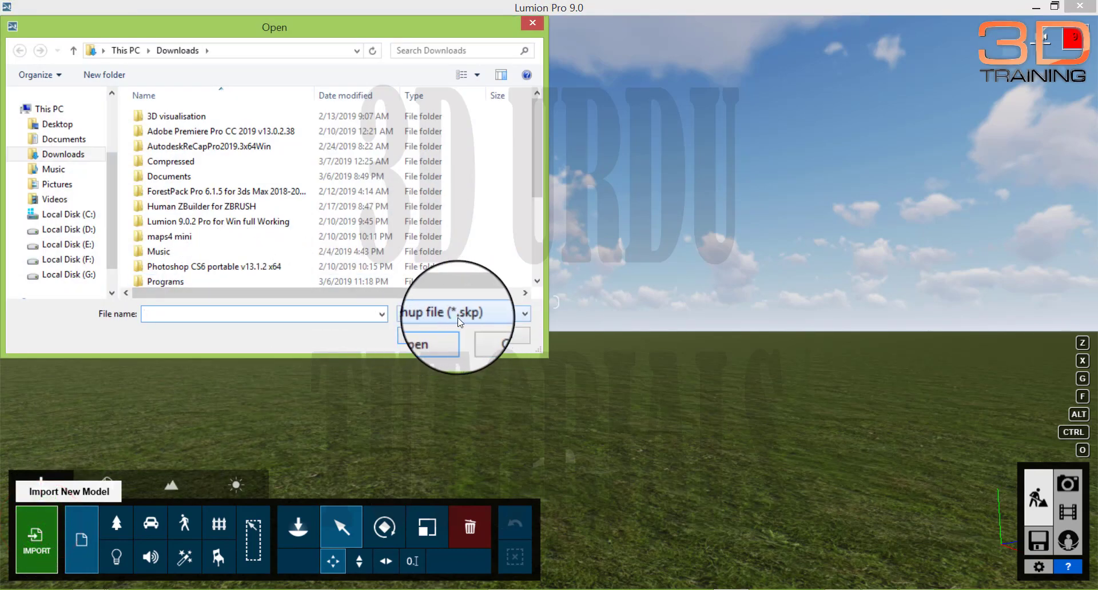
pyautogui.click(478, 314)
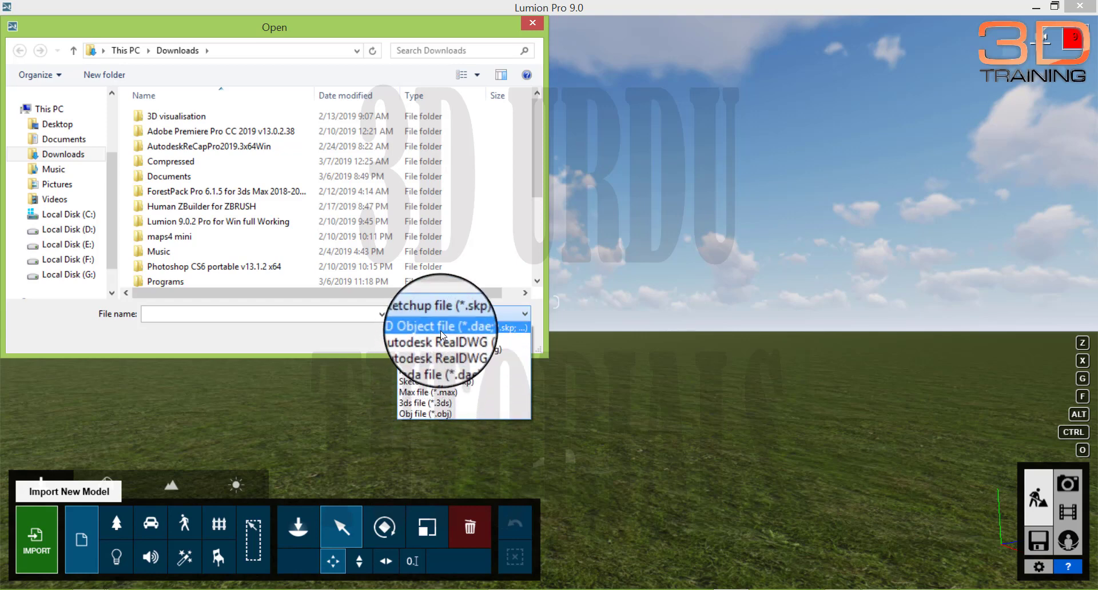
pyautogui.click(538, 163)
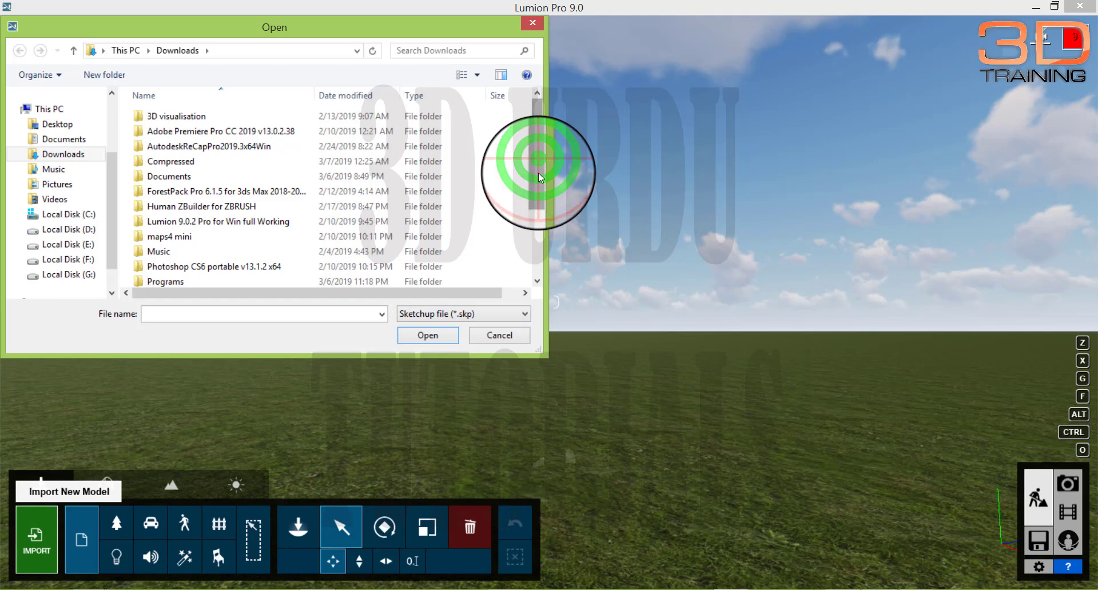
pyautogui.moveTo(539, 161)
pyautogui.mouseDown()
pyautogui.moveTo(539, 245)
pyautogui.moveTo(540, 151)
pyautogui.mouseUp()
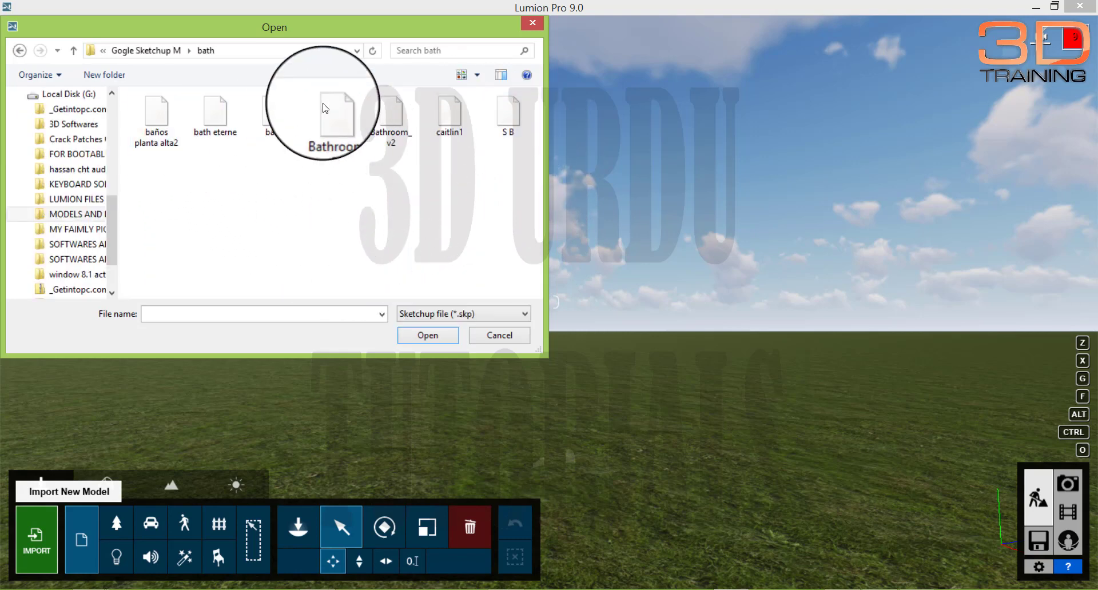
# - Import "baños planta alta2" into the Main (default) category with edges off, and place the model on the grass
pyautogui.click(165, 121)
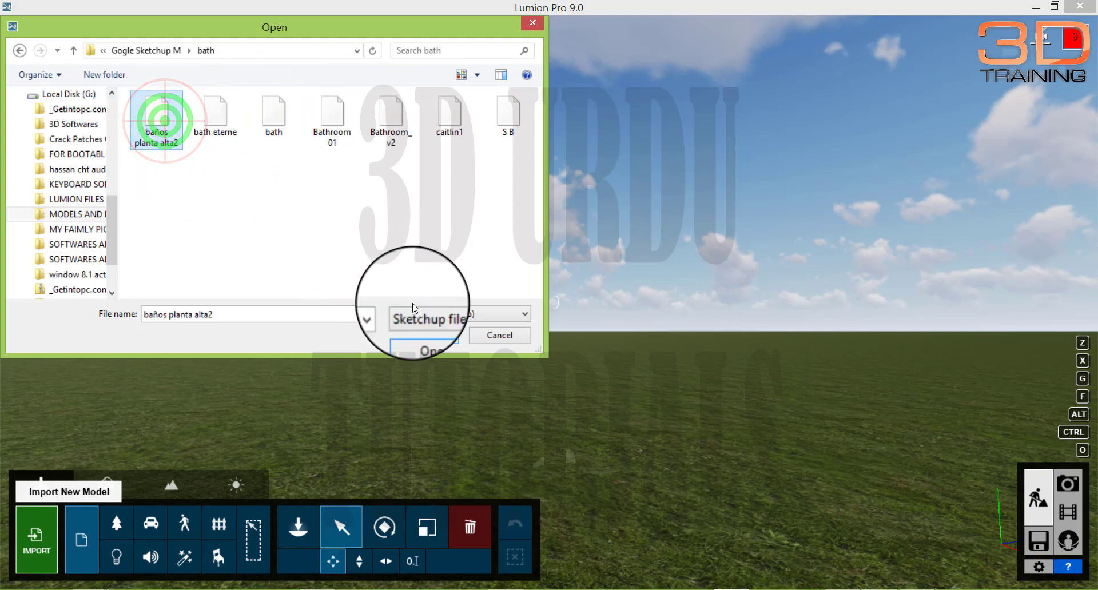
pyautogui.click(429, 337)
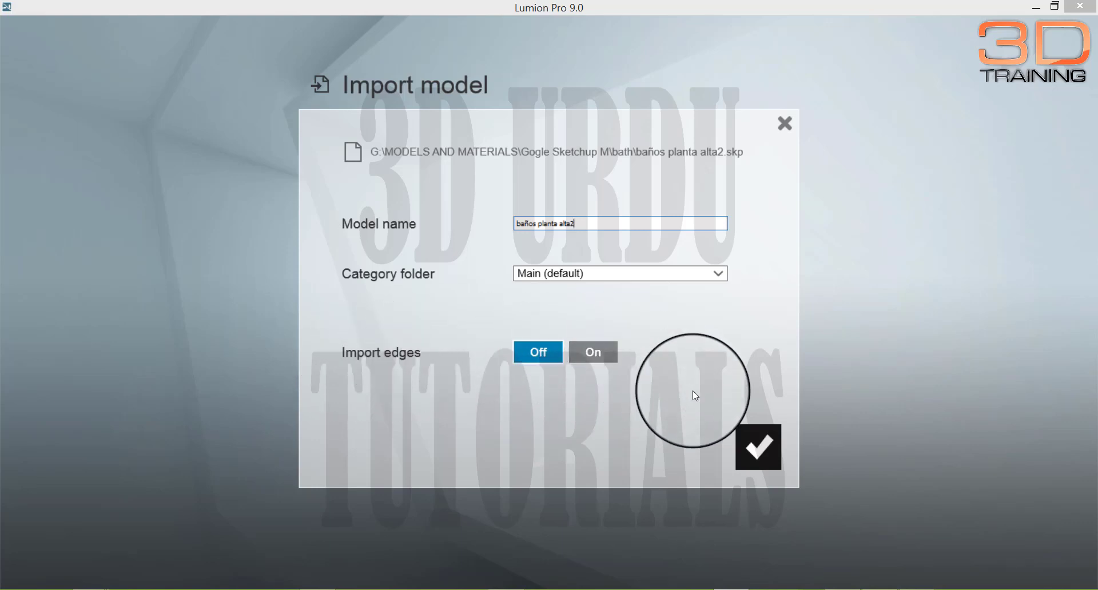
pyautogui.click(770, 448)
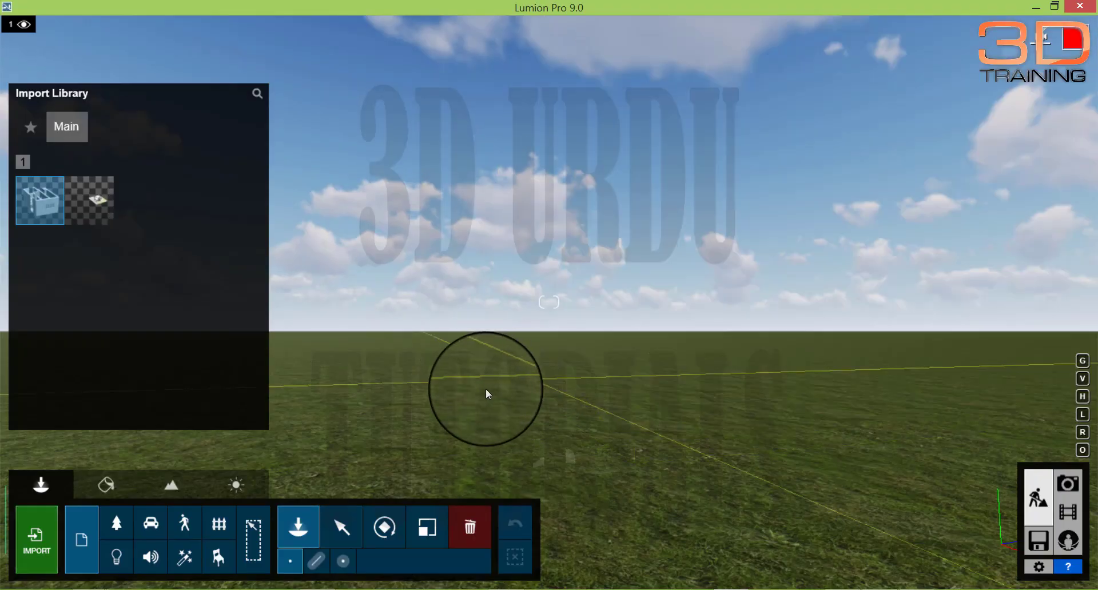
pyautogui.click(446, 369)
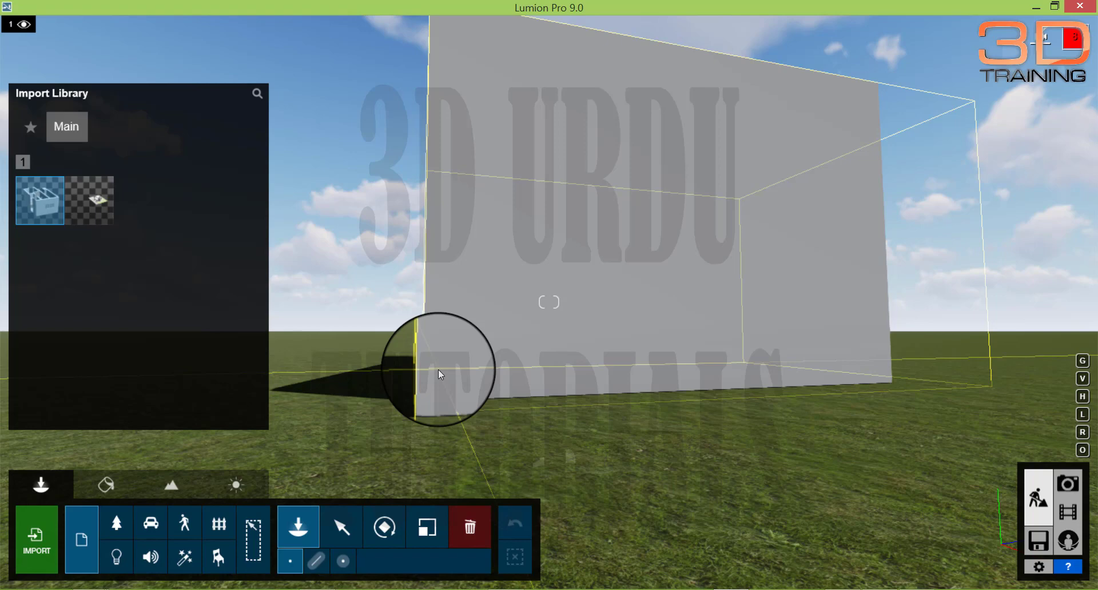
# - Adjust the height of the imported bath model and place it on the grass
pyautogui.press('q')
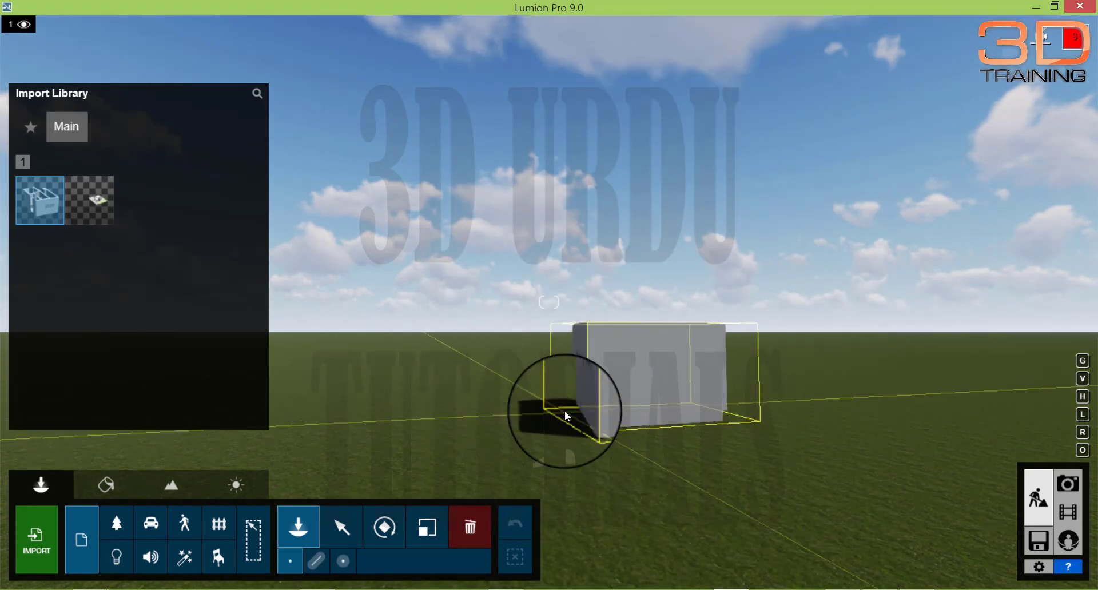
pyautogui.press('e')
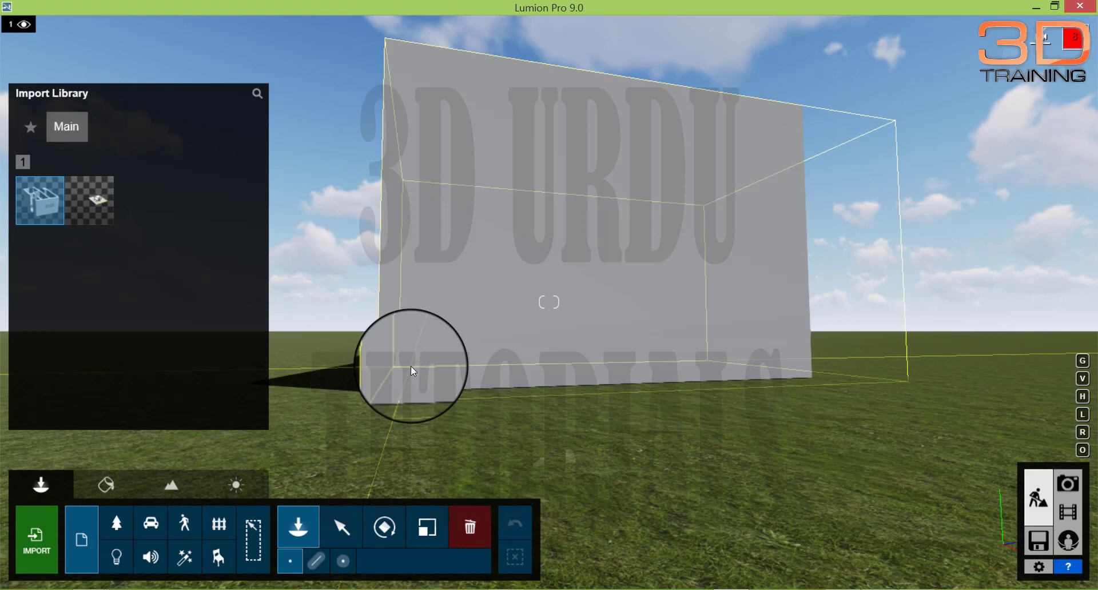
pyautogui.press('h')
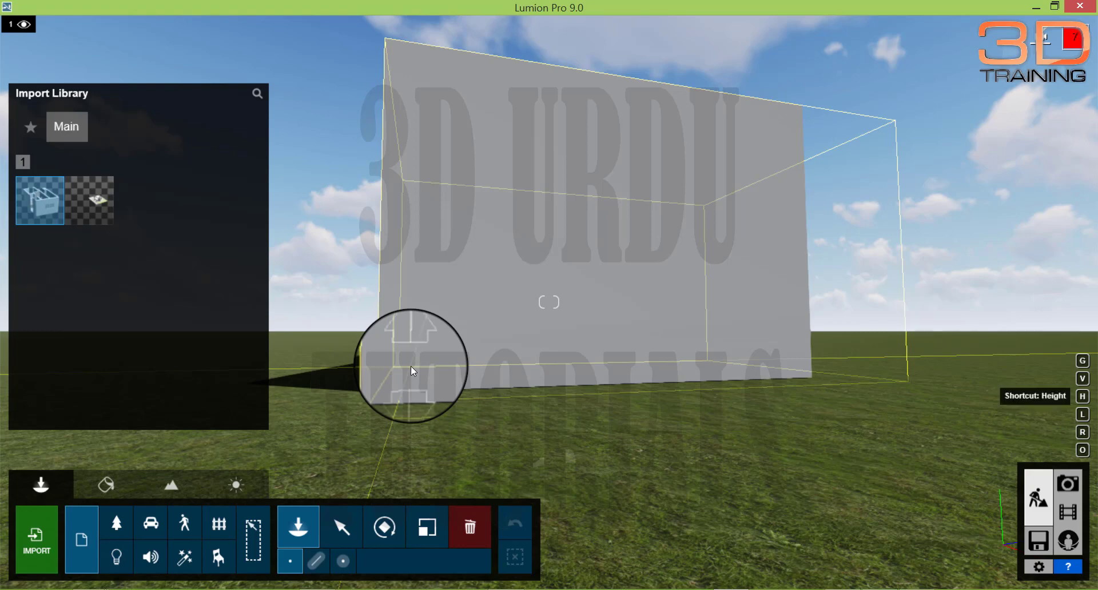
pyautogui.moveTo(410, 367); pyautogui.dragTo(411, 368)
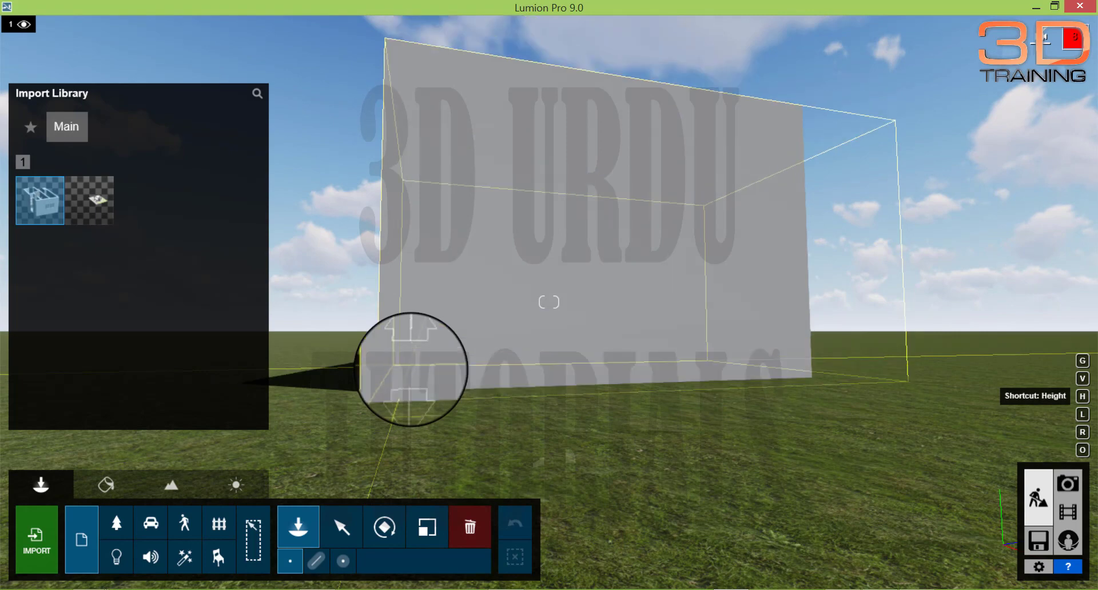
pyautogui.click(410, 367)
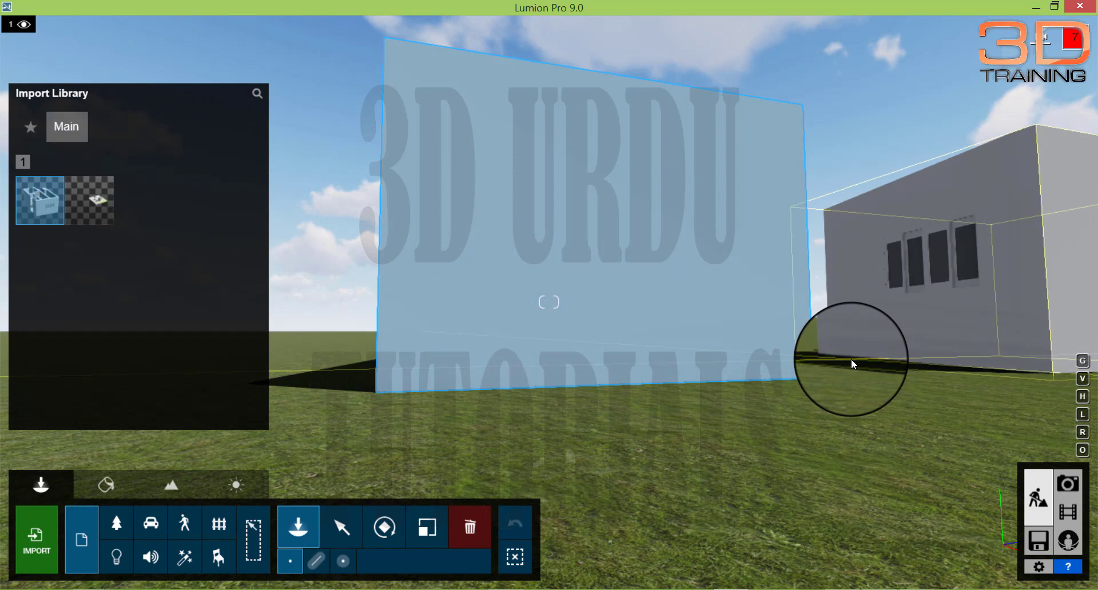
# - Rotate a second copy of the bath model and place it on the grass beside the first one
pyautogui.moveTo(851, 359); pyautogui.dragTo(806, 360, button='right')
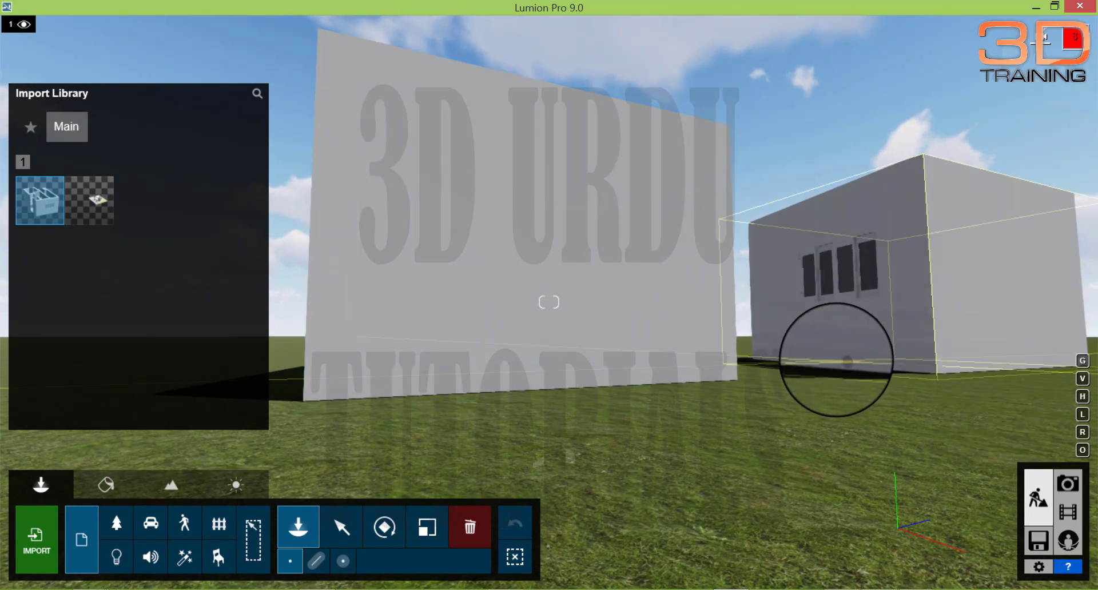
pyautogui.press('r')
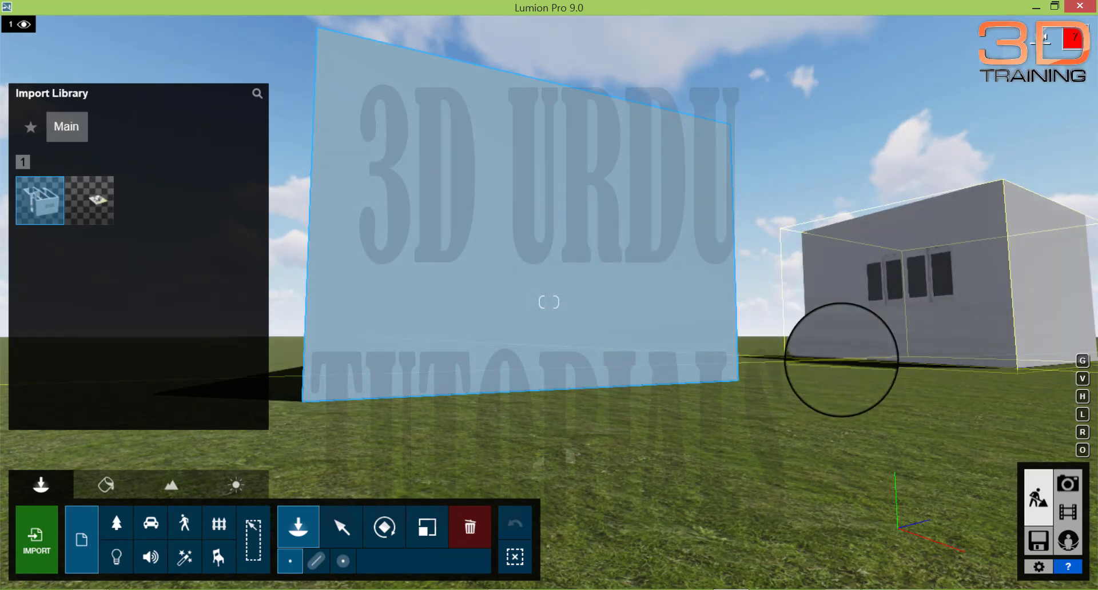
pyautogui.click(842, 360)
pyautogui.press('q')
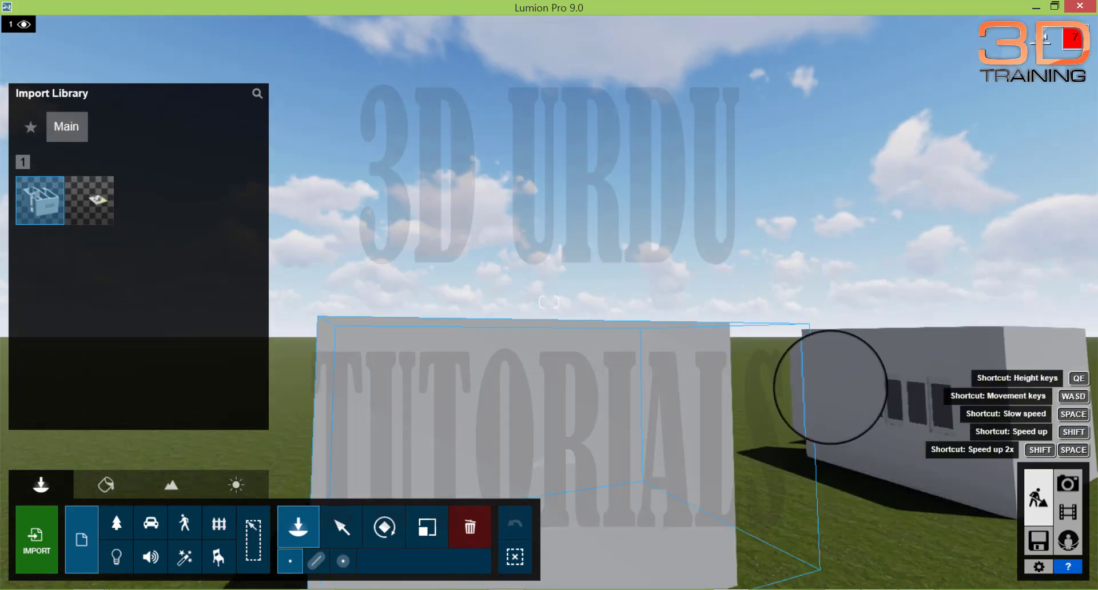
pyautogui.moveTo(831, 388); pyautogui.dragTo(819, 387, button='right')
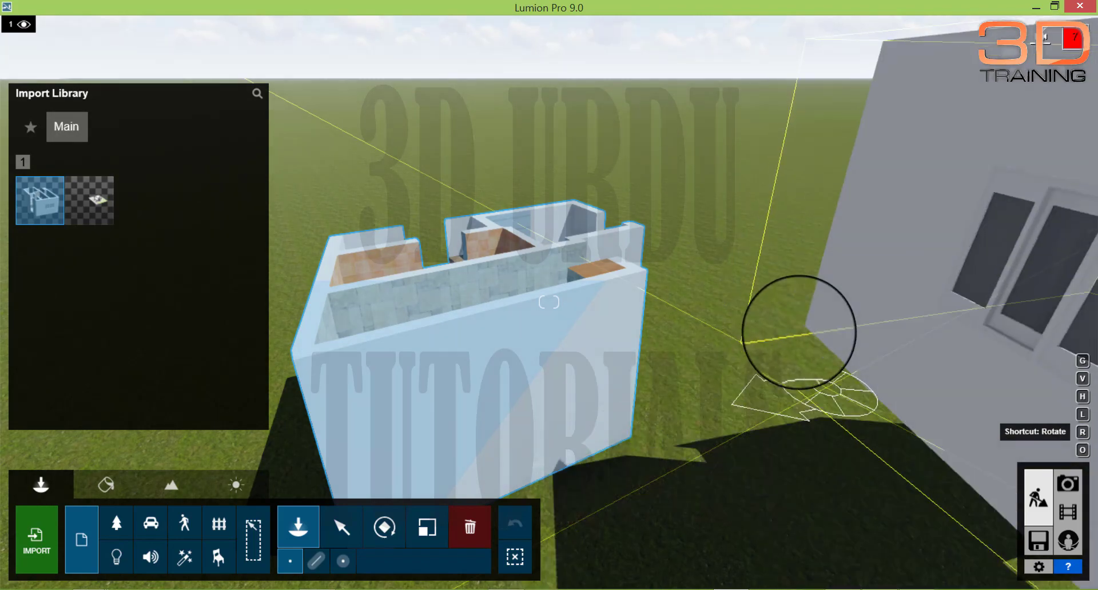
pyautogui.press('r')
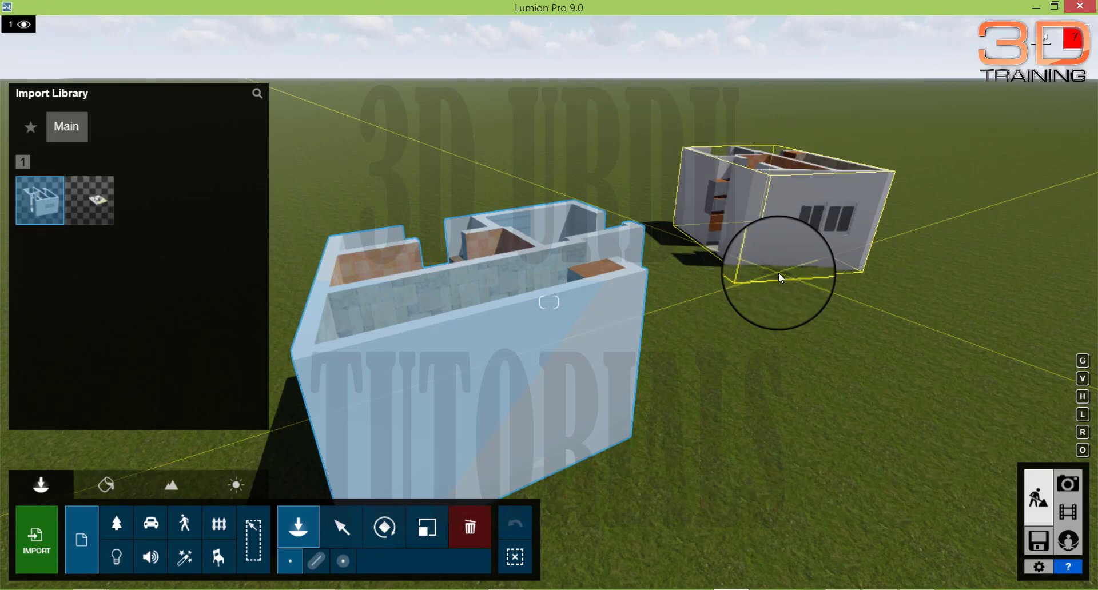
pyautogui.click(779, 273)
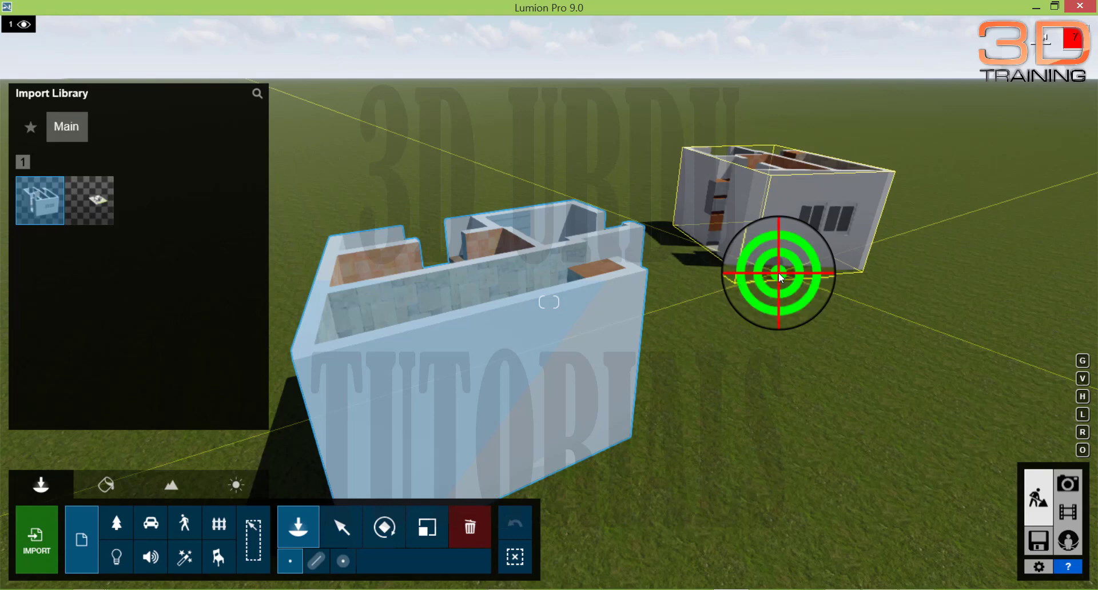
pyautogui.click(867, 335)
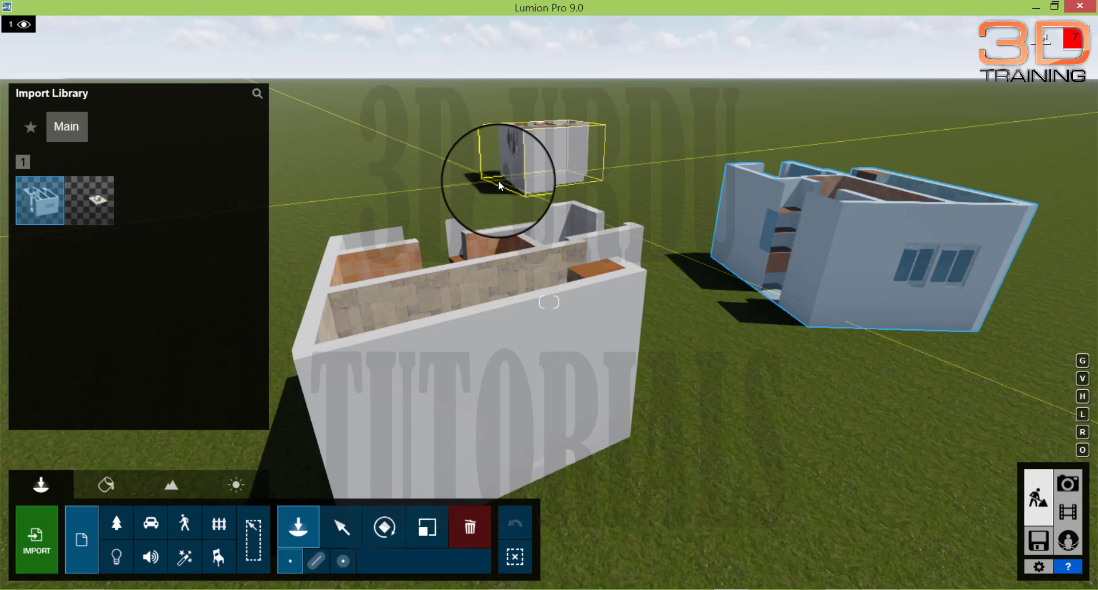
# - Switch to the Select tool with free movement and select the second bath model
pyautogui.click(342, 526)
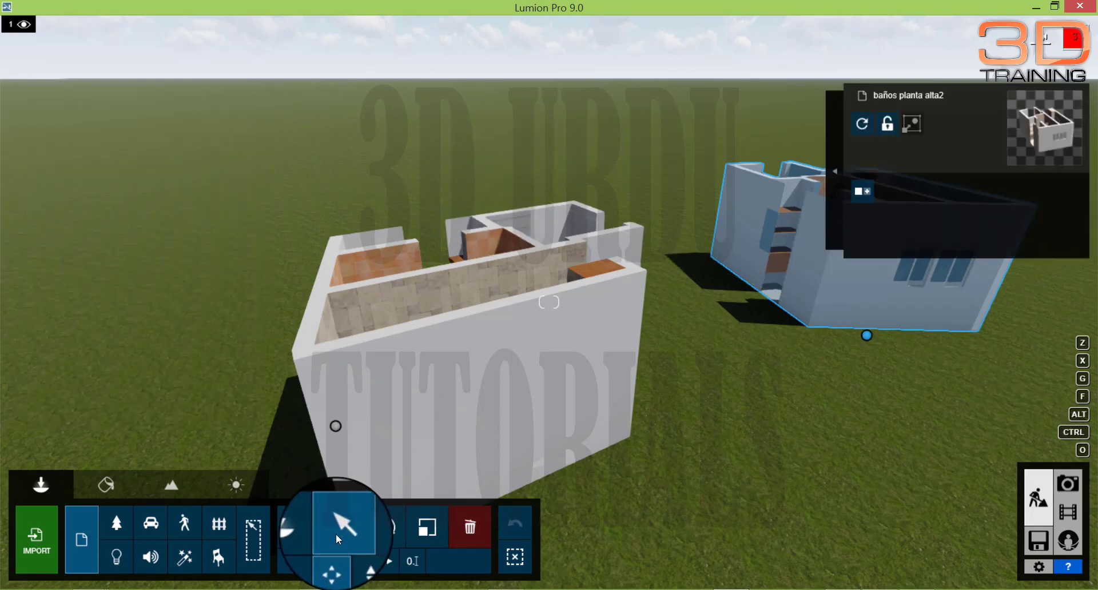
pyautogui.click(868, 335)
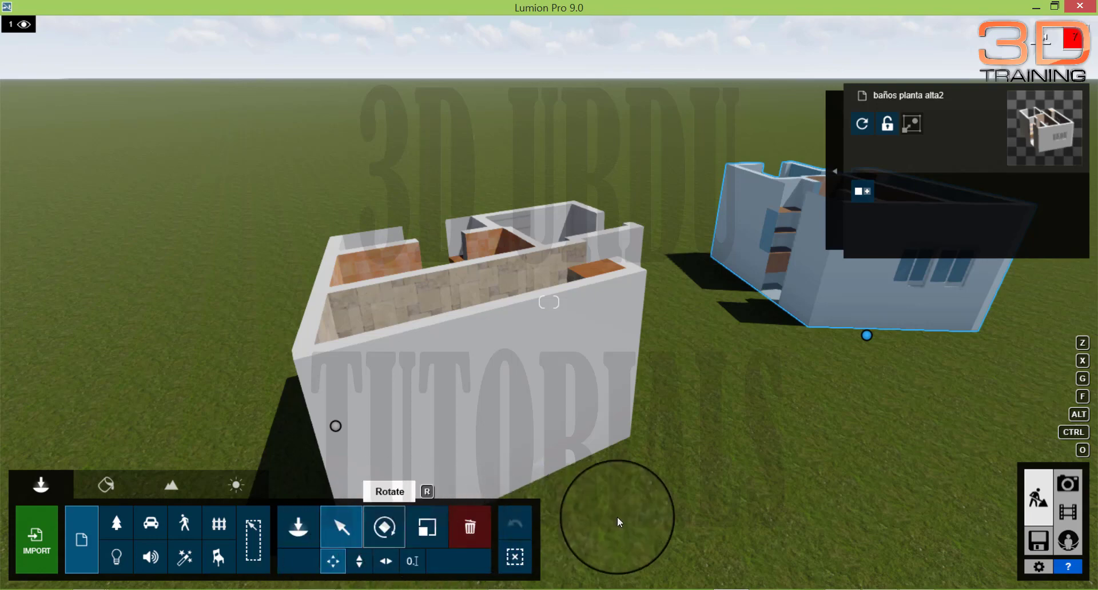
pyautogui.press('s')
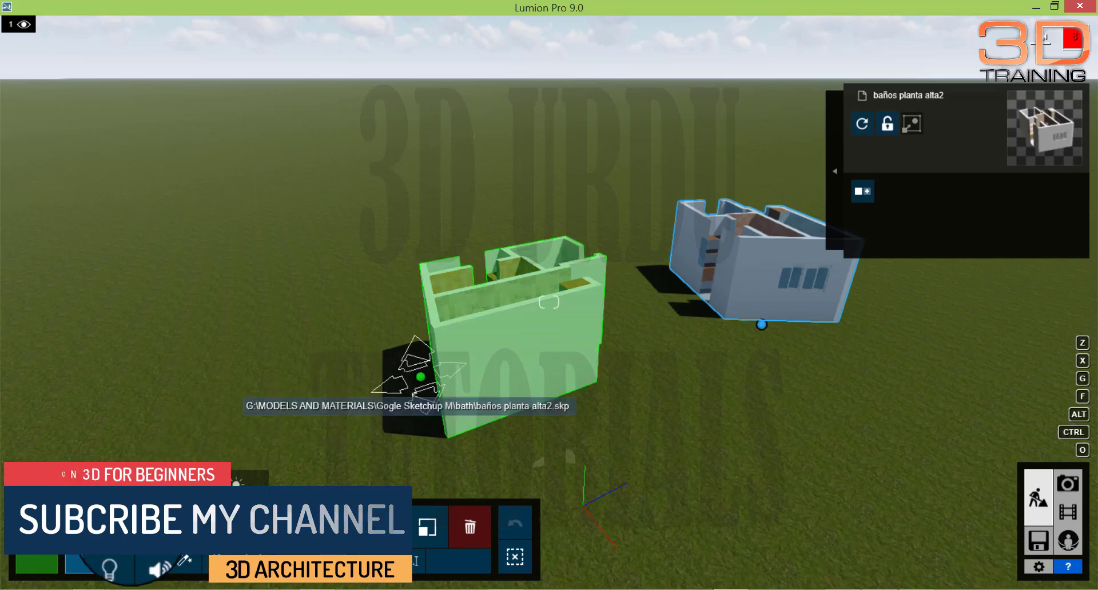
# - Set the object category to Nature and try to pick the imported bath models, then activate Rotate
pyautogui.click(115, 524)
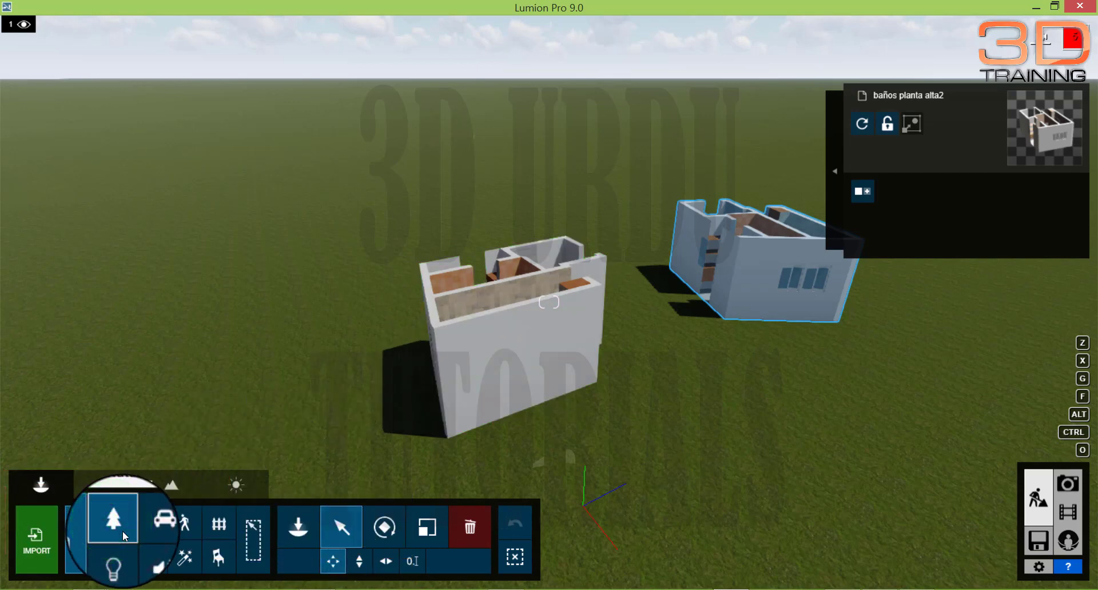
pyautogui.click(789, 274)
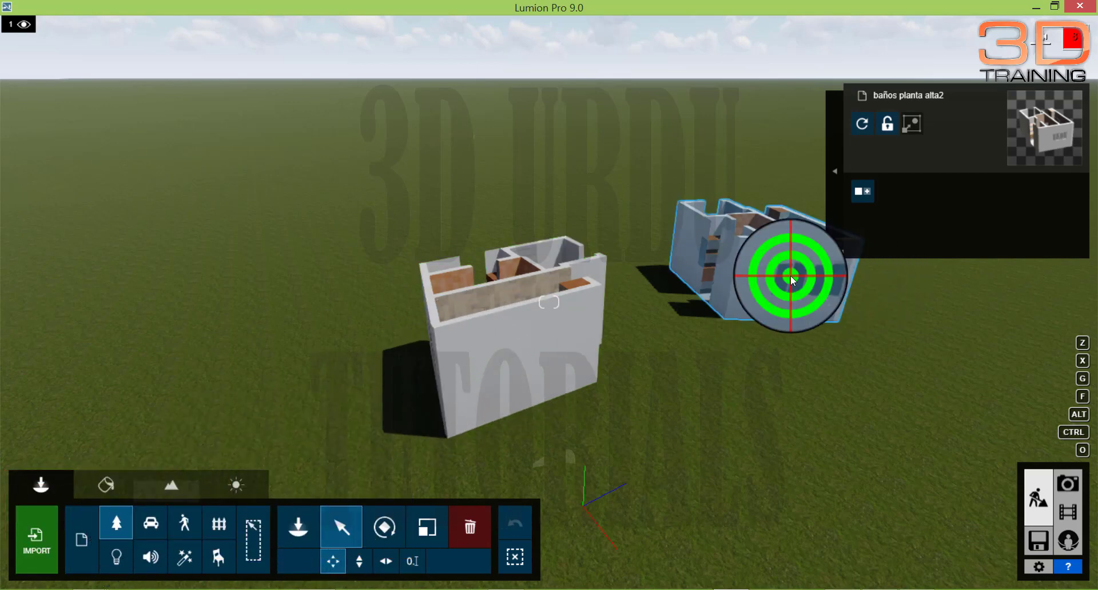
pyautogui.click(685, 361)
pyautogui.click(599, 359)
pyautogui.click(496, 358)
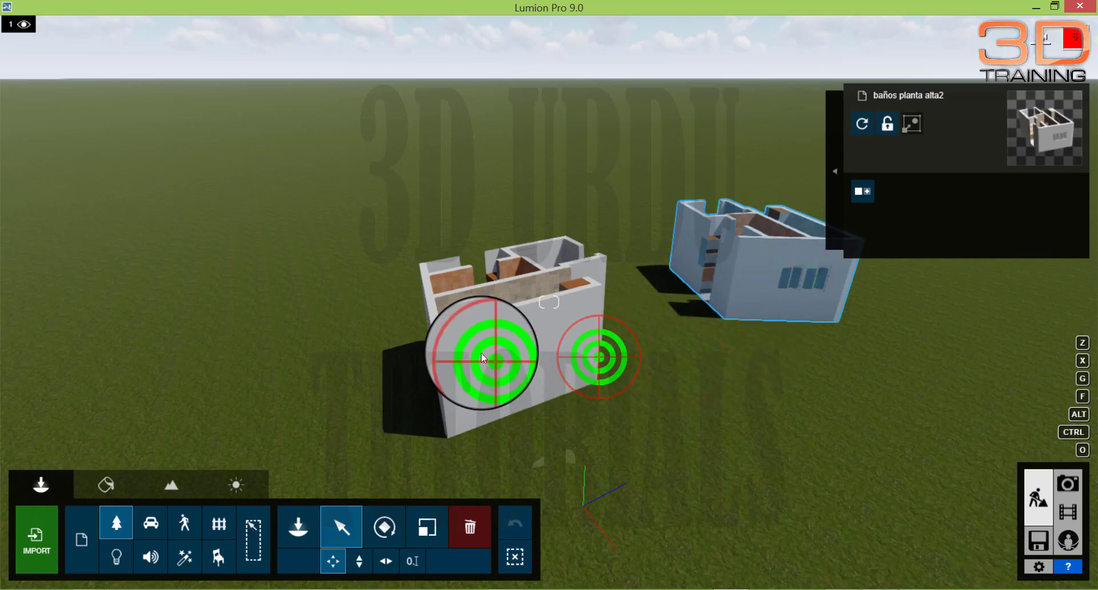
pyautogui.click(444, 327)
pyautogui.click(615, 290)
pyautogui.click(566, 356)
pyautogui.click(477, 365)
pyautogui.click(431, 369)
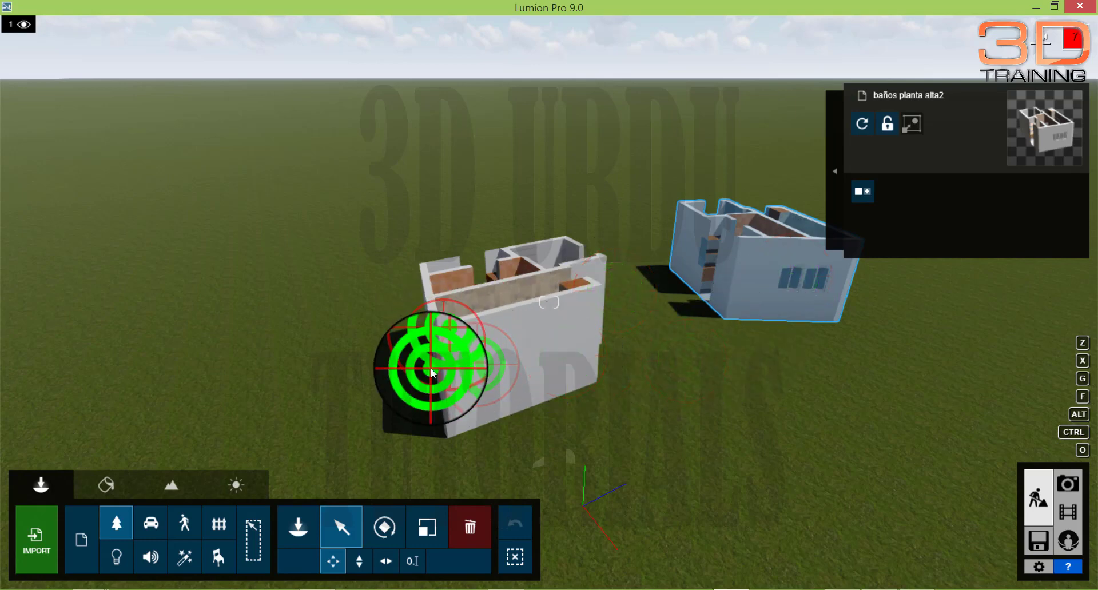
pyautogui.click(498, 329)
pyautogui.click(505, 327)
pyautogui.click(383, 524)
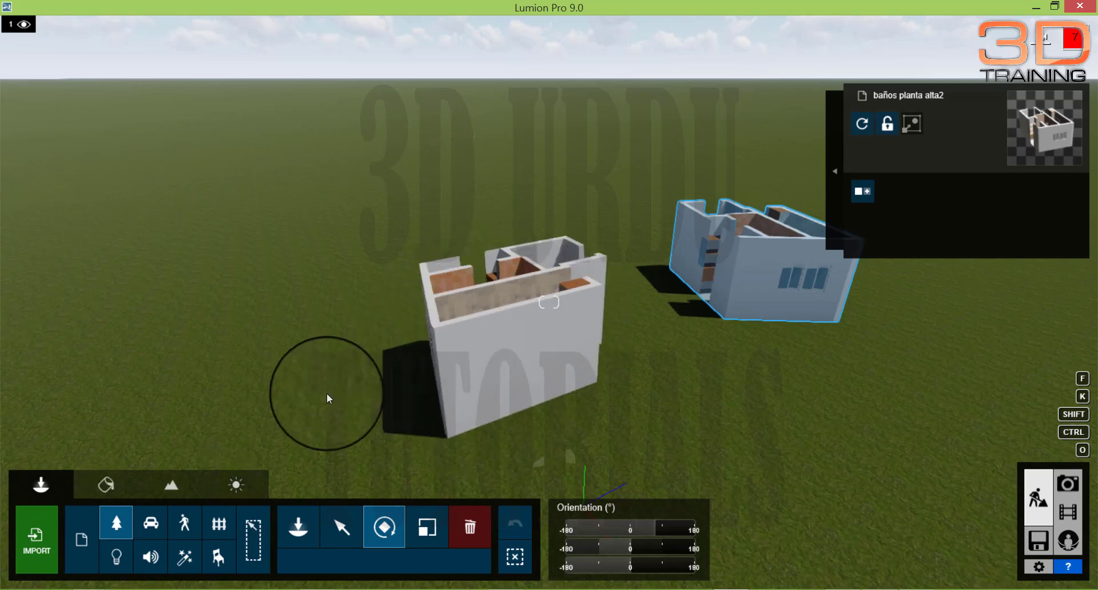
# - Return to the Imports category and scale the first bath model up slightly
pyautogui.click(80, 529)
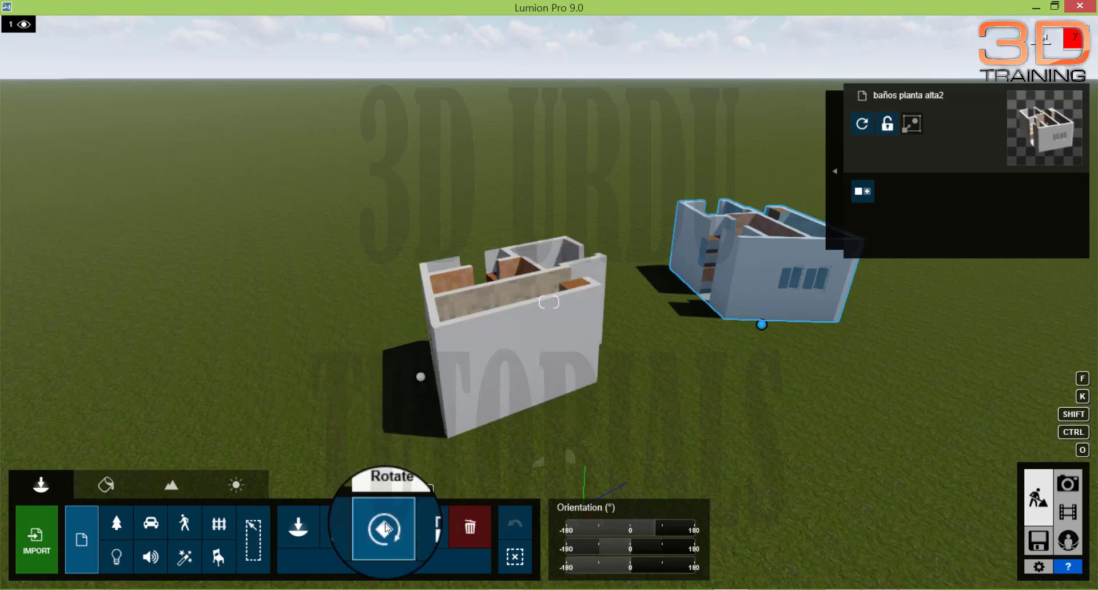
pyautogui.click(424, 530)
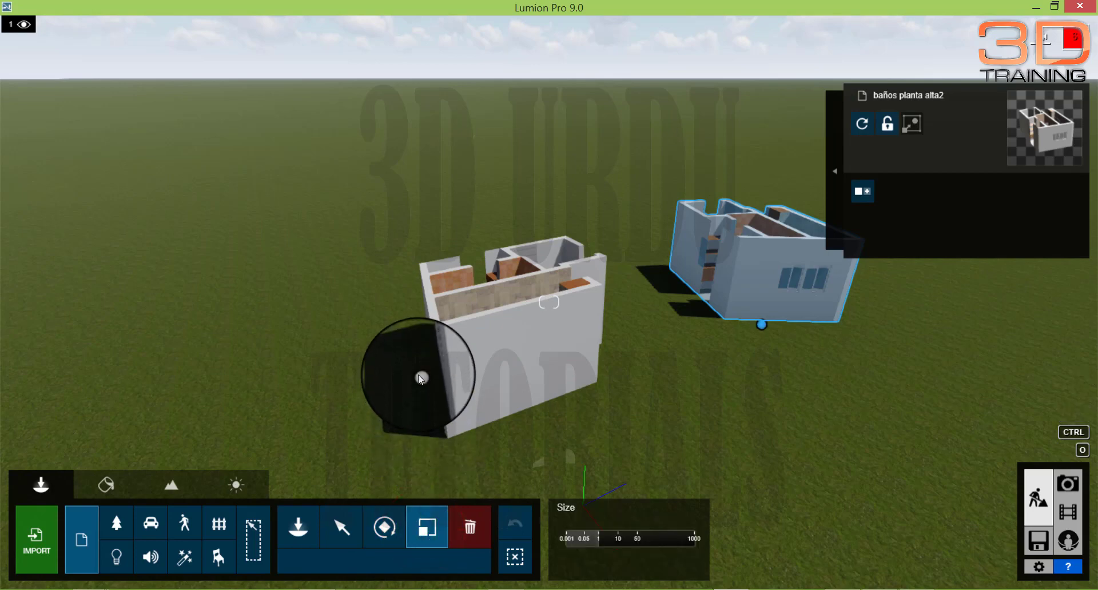
pyautogui.moveTo(425, 393)
pyautogui.mouseDown()
pyautogui.moveTo(428, 404)
pyautogui.moveTo(428, 368)
pyautogui.moveTo(429, 386)
pyautogui.mouseUp()
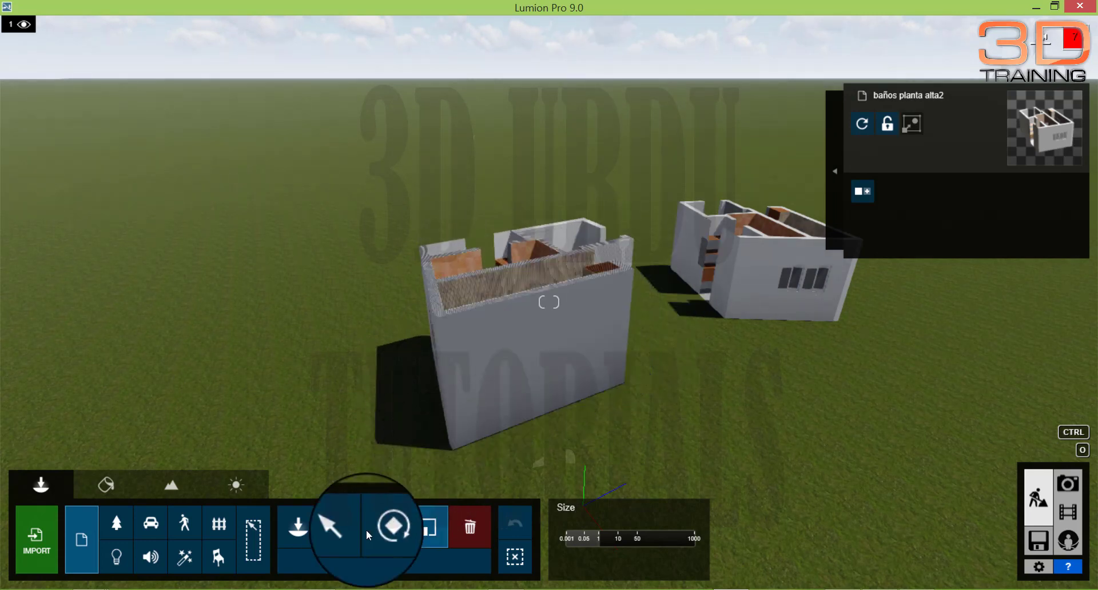
# - Delete both bath models from the scene
pyautogui.click(470, 529)
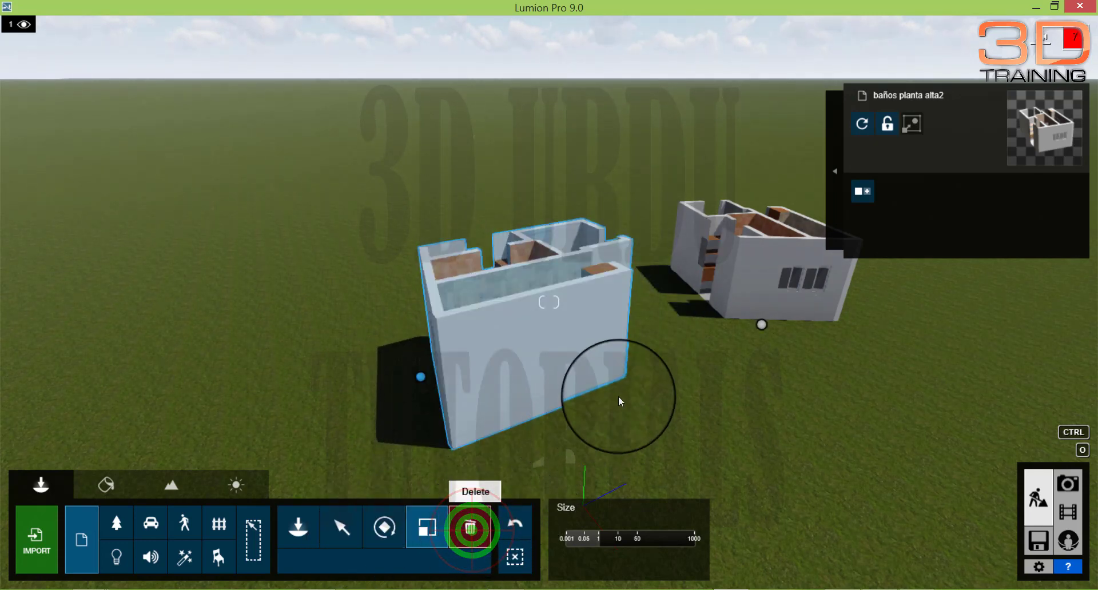
pyautogui.click(421, 378)
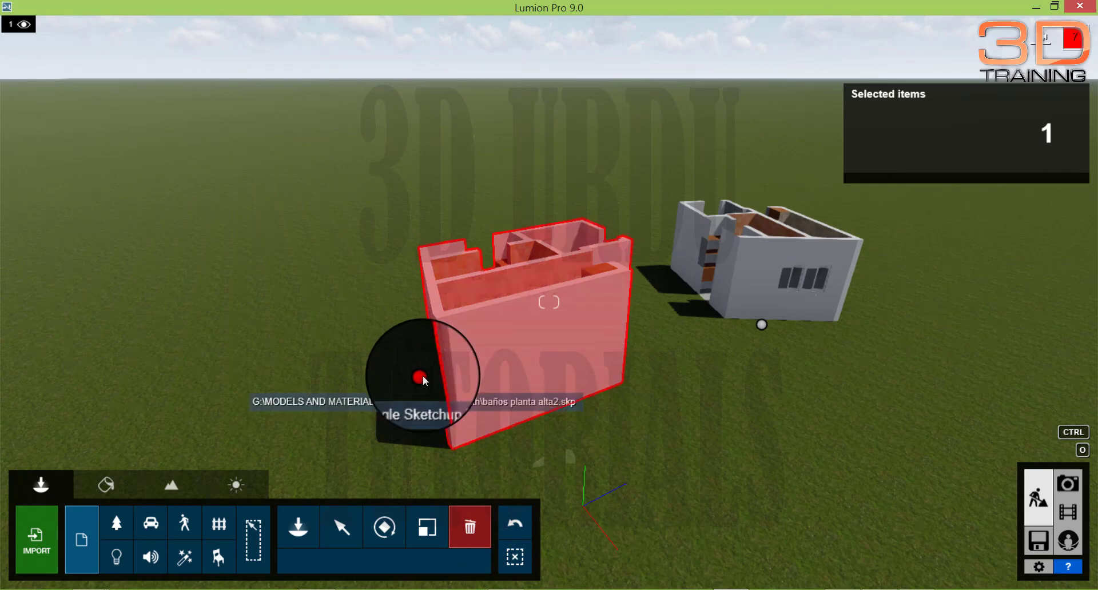
pyautogui.click(422, 378)
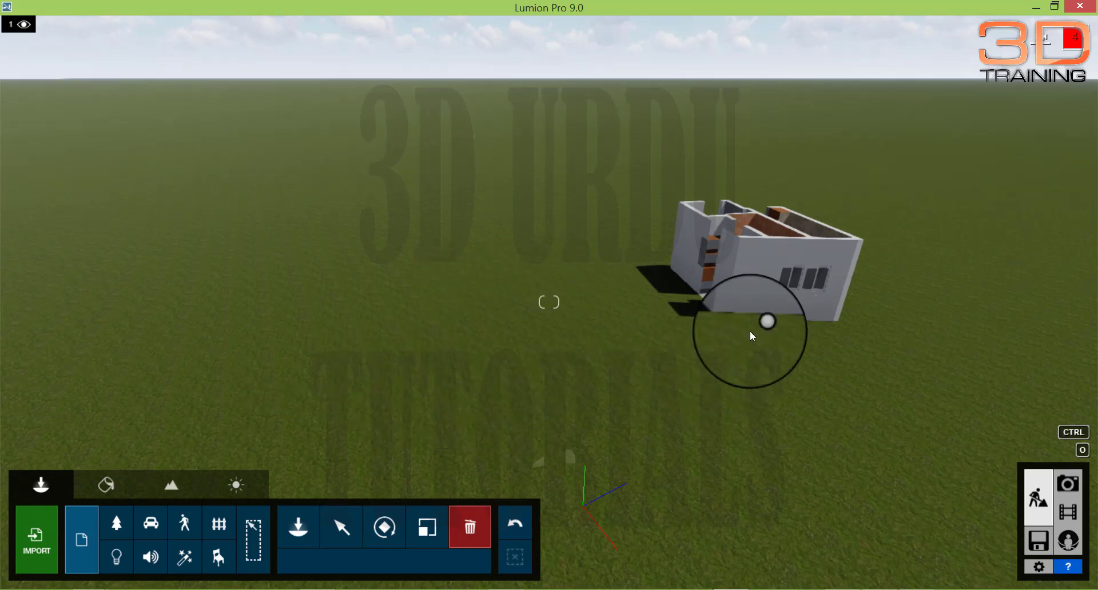
pyautogui.click(763, 325)
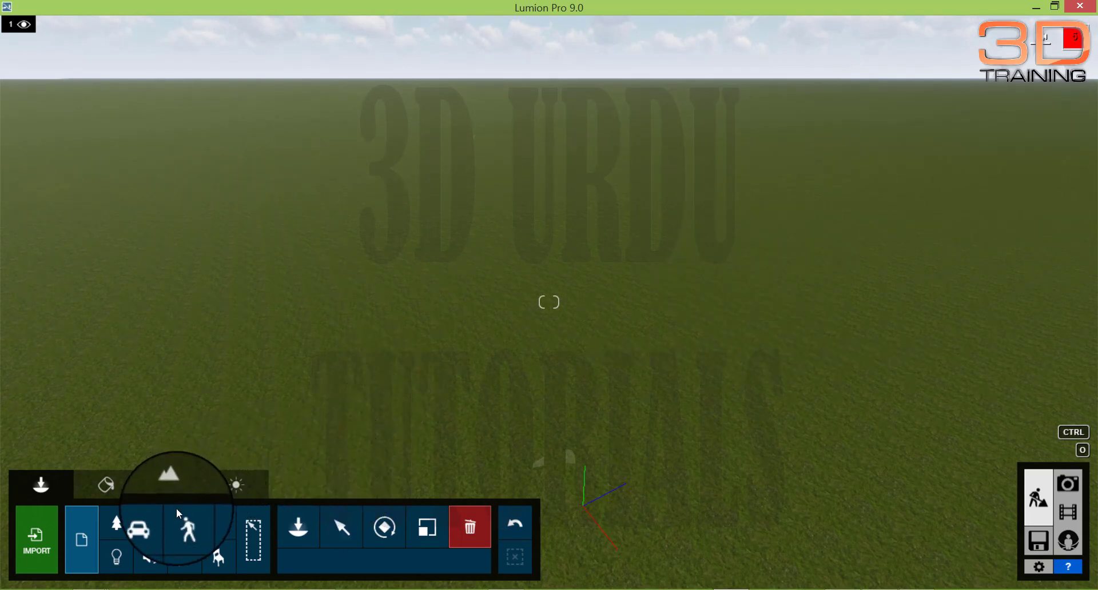
# - Look over the object categories, including Outdoor, Indoor, and Lights and Utilities, and open the Nature library for placing trees
pyautogui.click(186, 523)
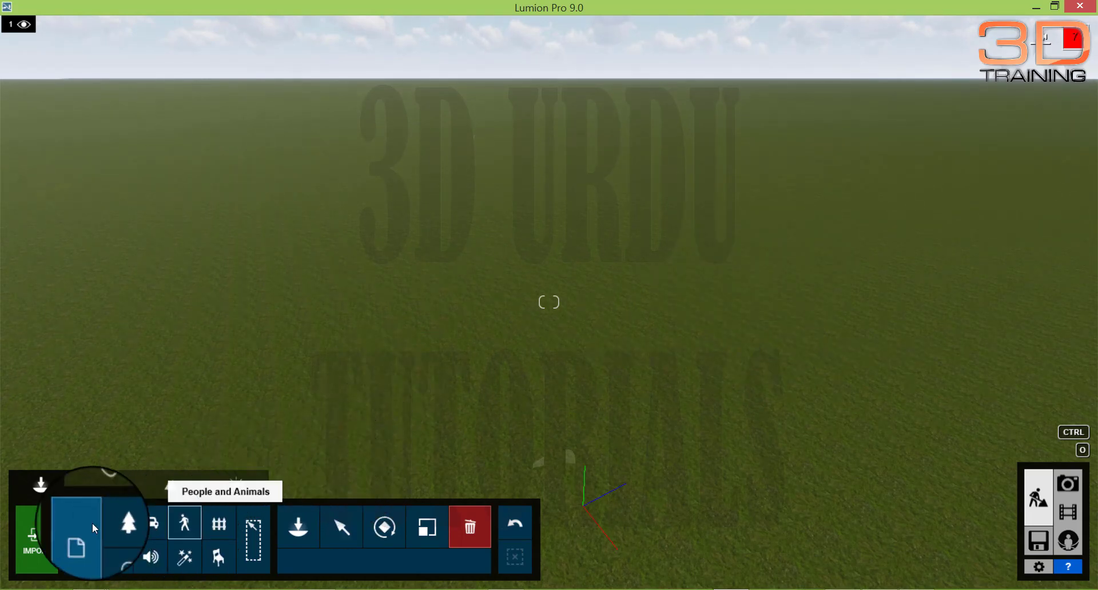
pyautogui.click(132, 521)
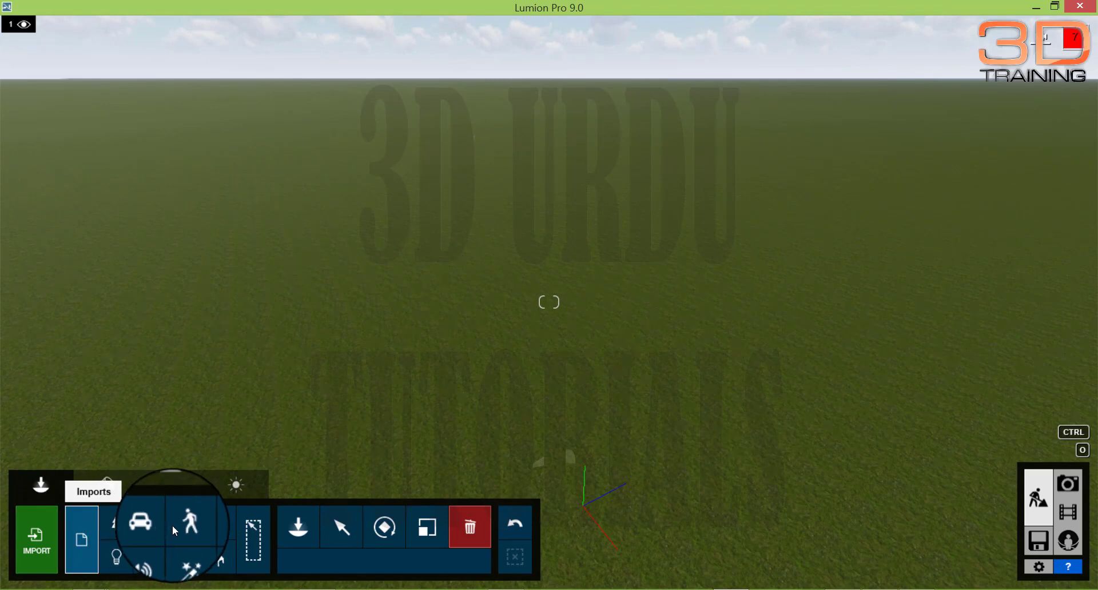
pyautogui.click(221, 523)
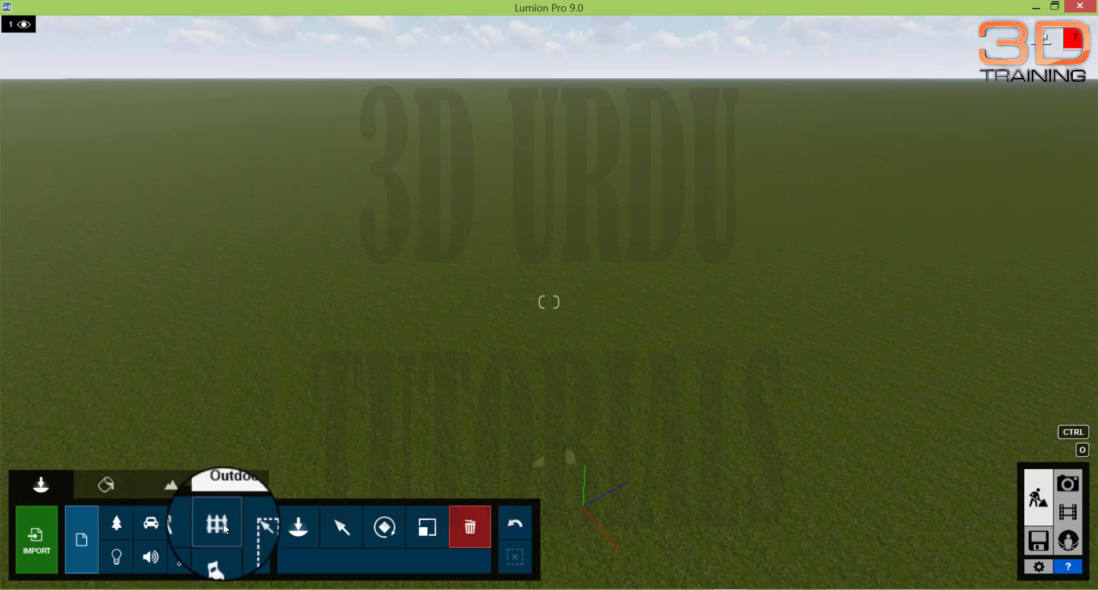
pyautogui.click(217, 560)
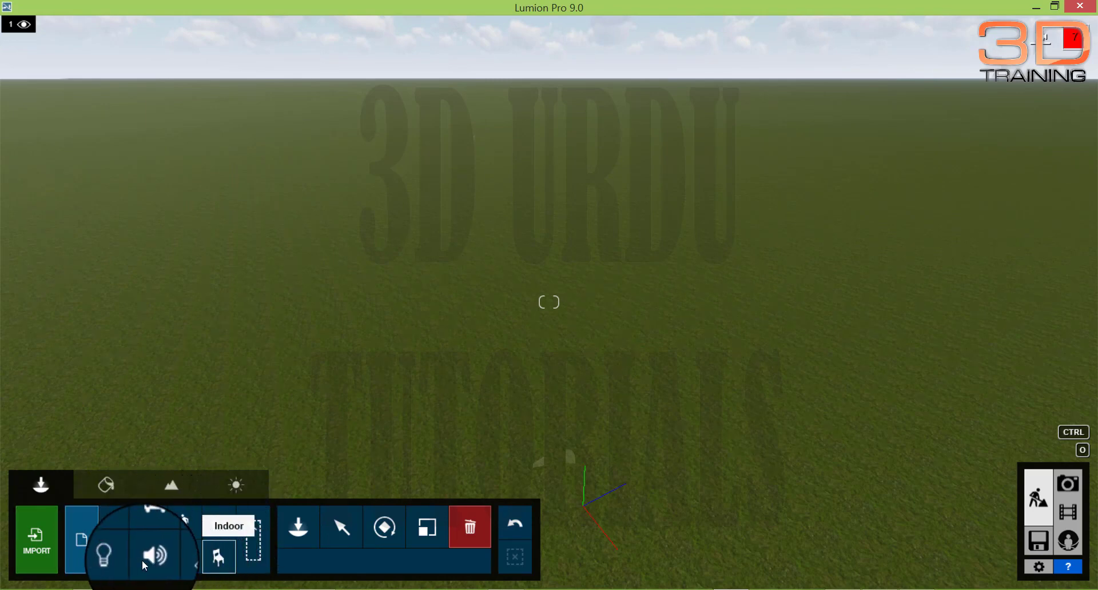
pyautogui.click(119, 560)
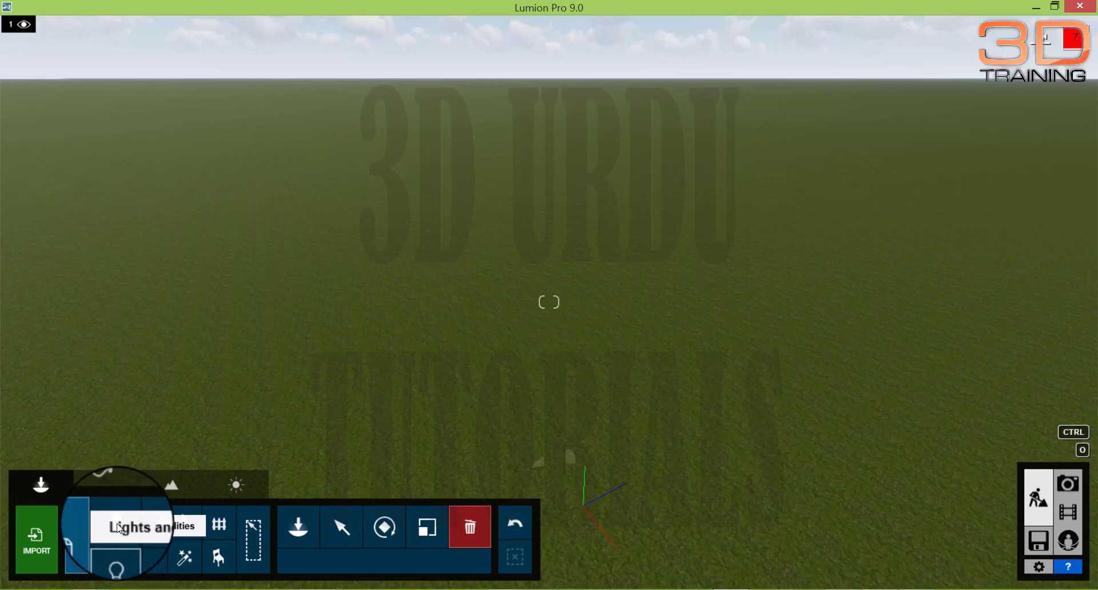
pyautogui.click(119, 529)
pyautogui.click(119, 529)
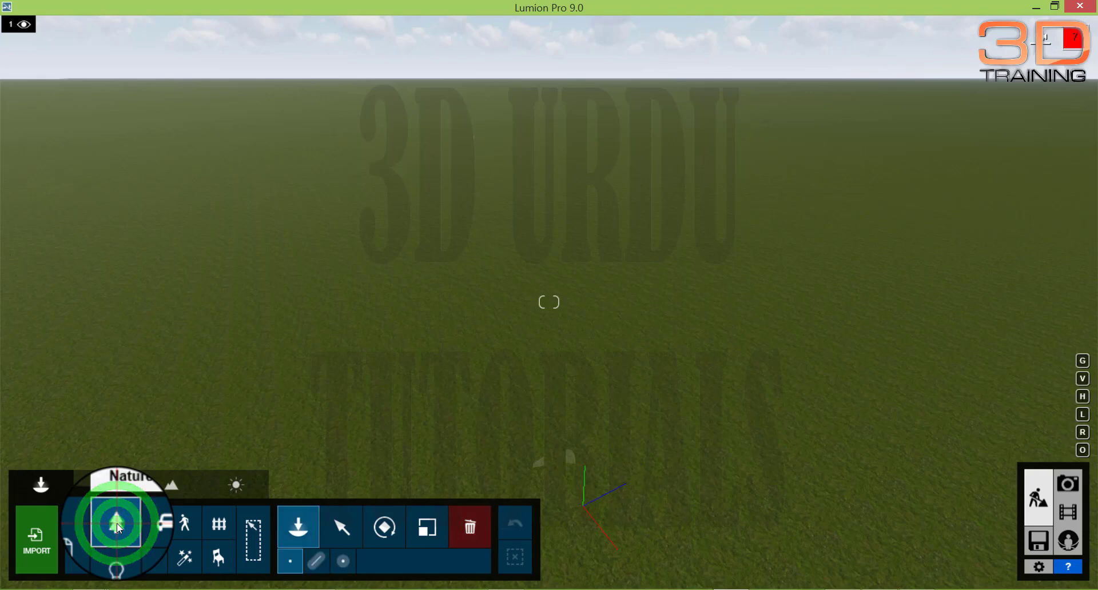
pyautogui.click(119, 530)
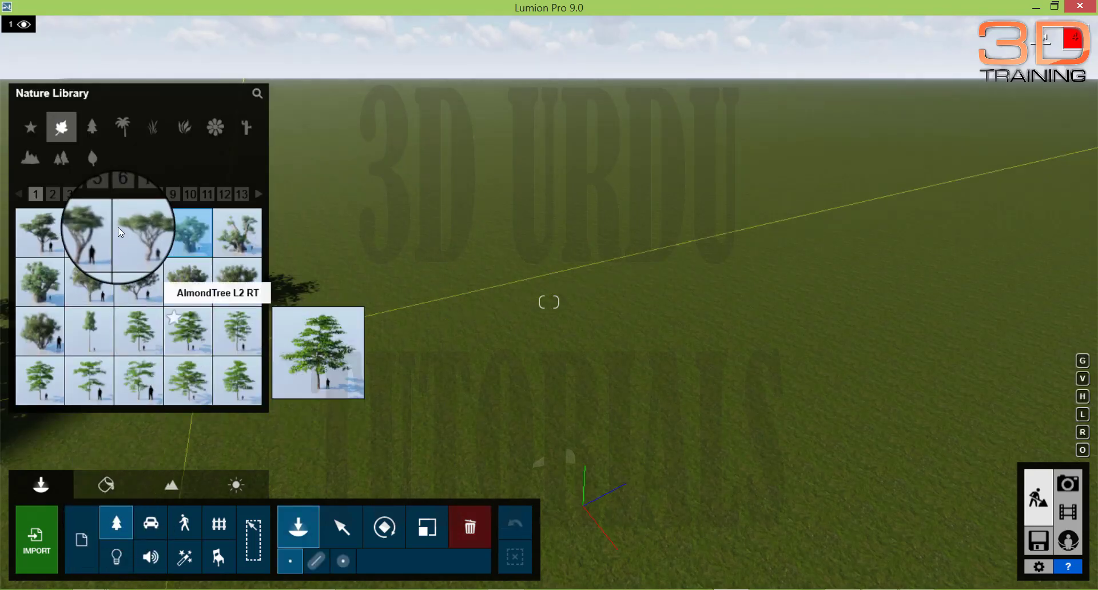
pyautogui.moveTo(159, 259)
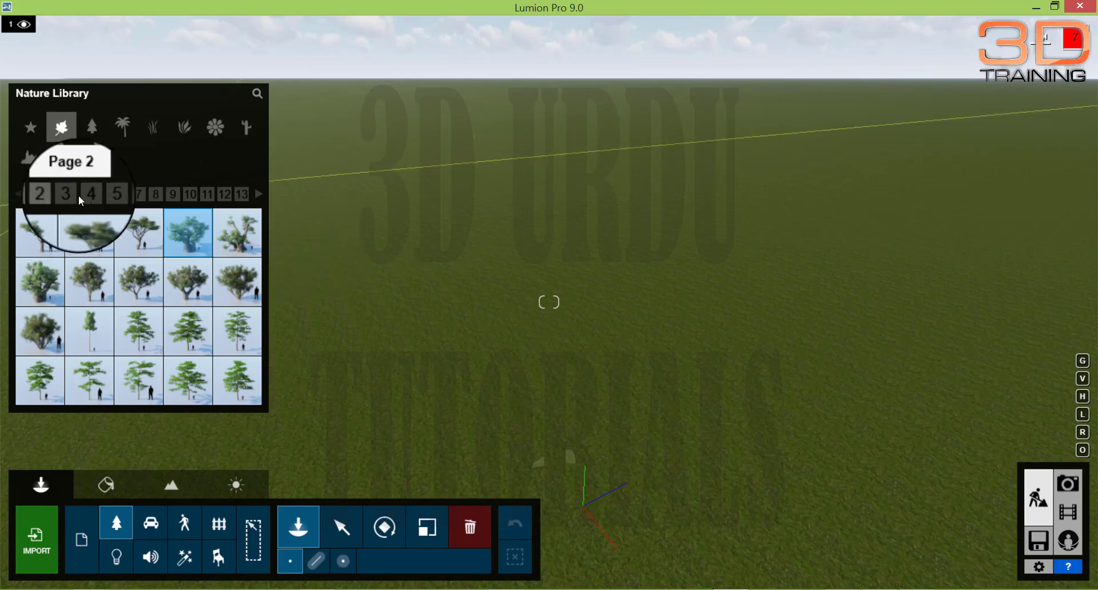
# - Choose the AmericanElm2 L2 RT tree from page 2 of the broadleaf trees and bring it over the grass for placement
pyautogui.click(256, 196)
pyautogui.click(256, 195)
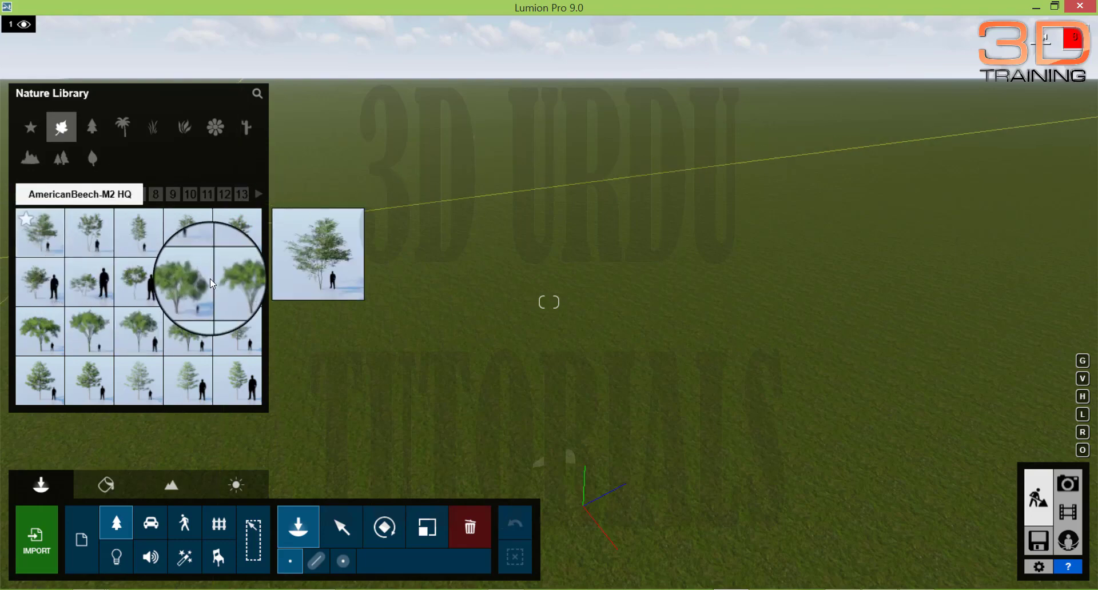
pyautogui.click(196, 292)
pyautogui.click(491, 342)
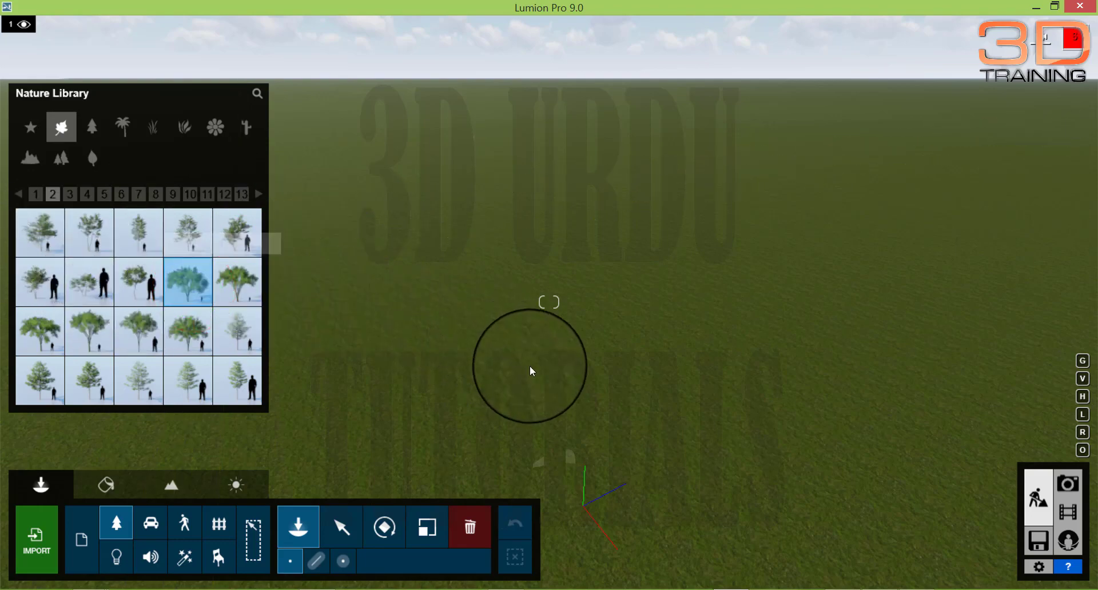
pyautogui.click(572, 359)
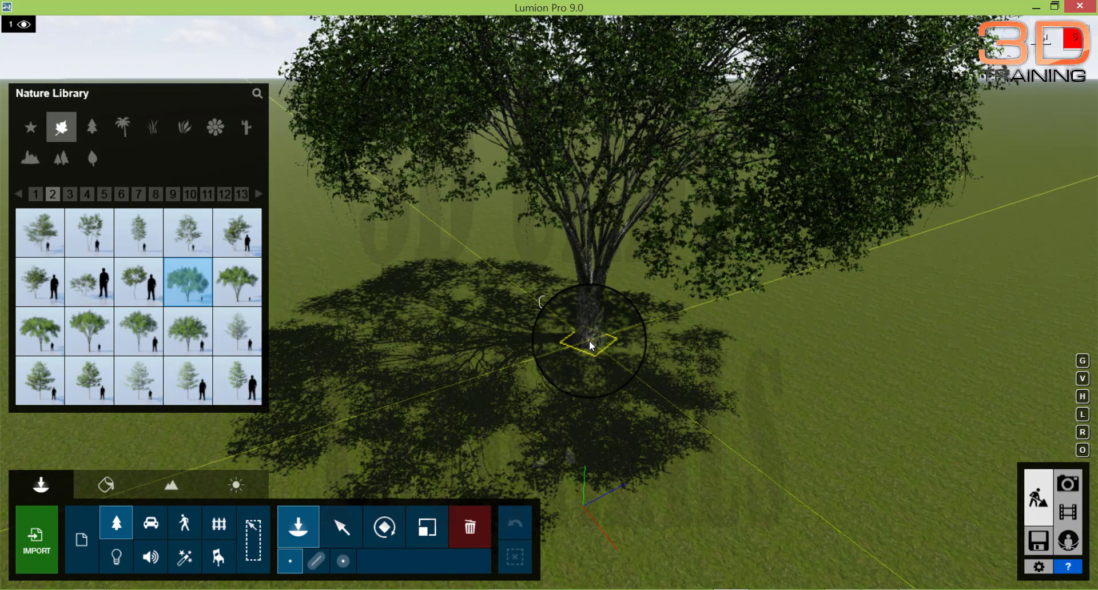
# - Raise the unplaced elm with the height modifier and turn it with the rotation modifier
pyautogui.press('h')
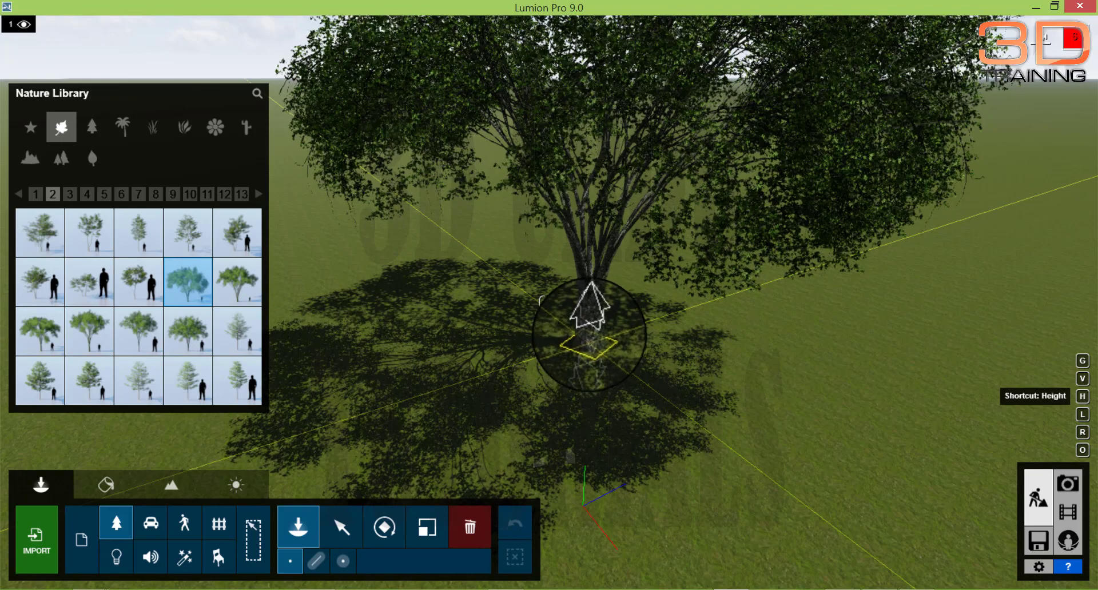
pyautogui.moveTo(590, 286); pyautogui.dragTo(589, 341)
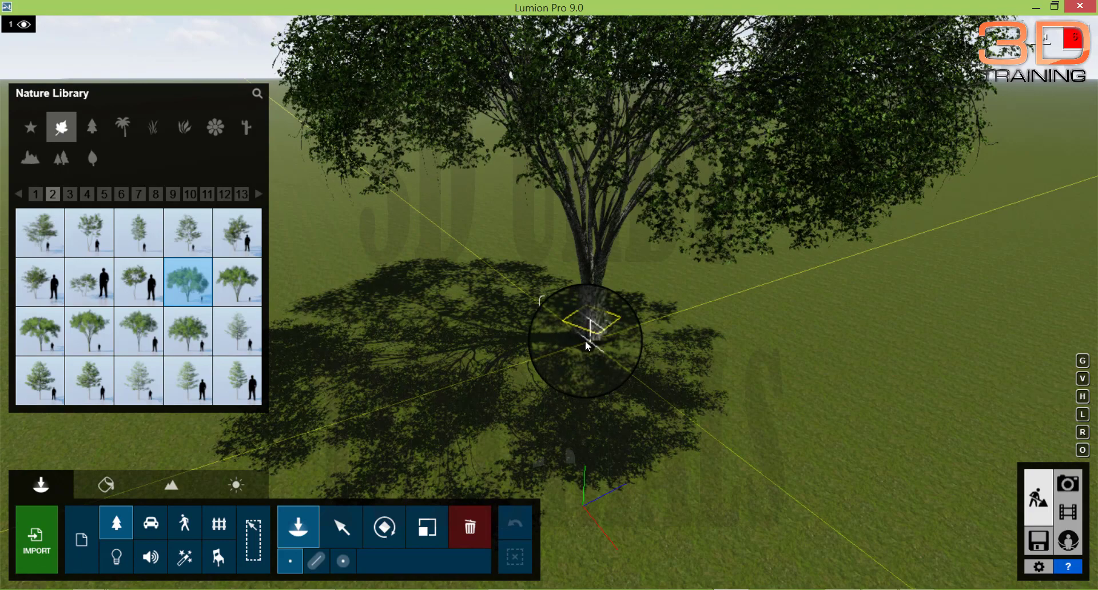
pyautogui.press('r')
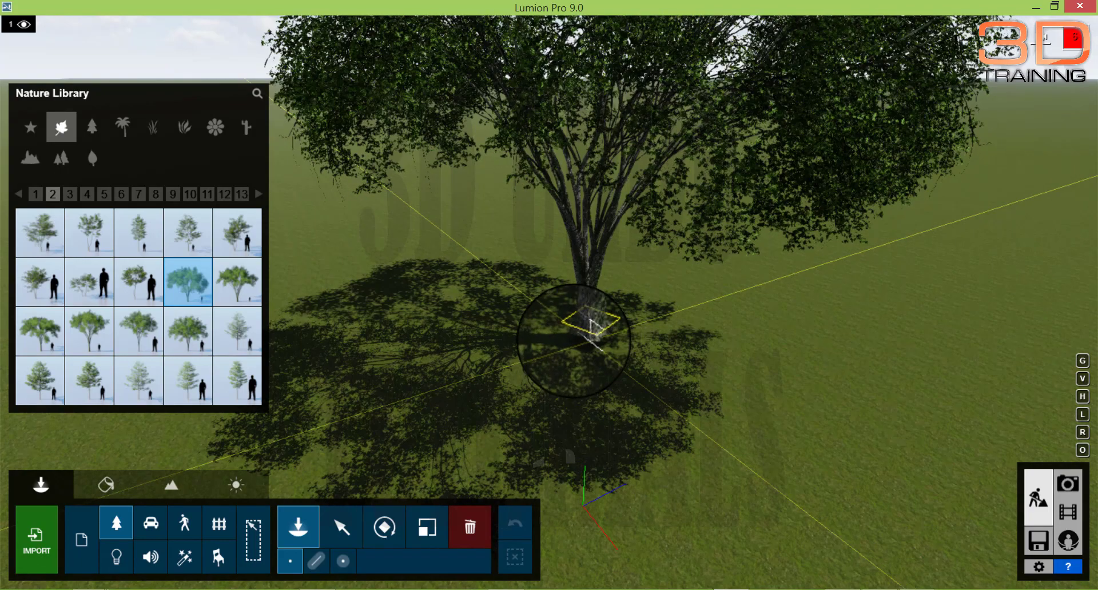
pyautogui.moveTo(577, 331); pyautogui.dragTo(654, 255)
pyautogui.press('s')
pyautogui.press('a')
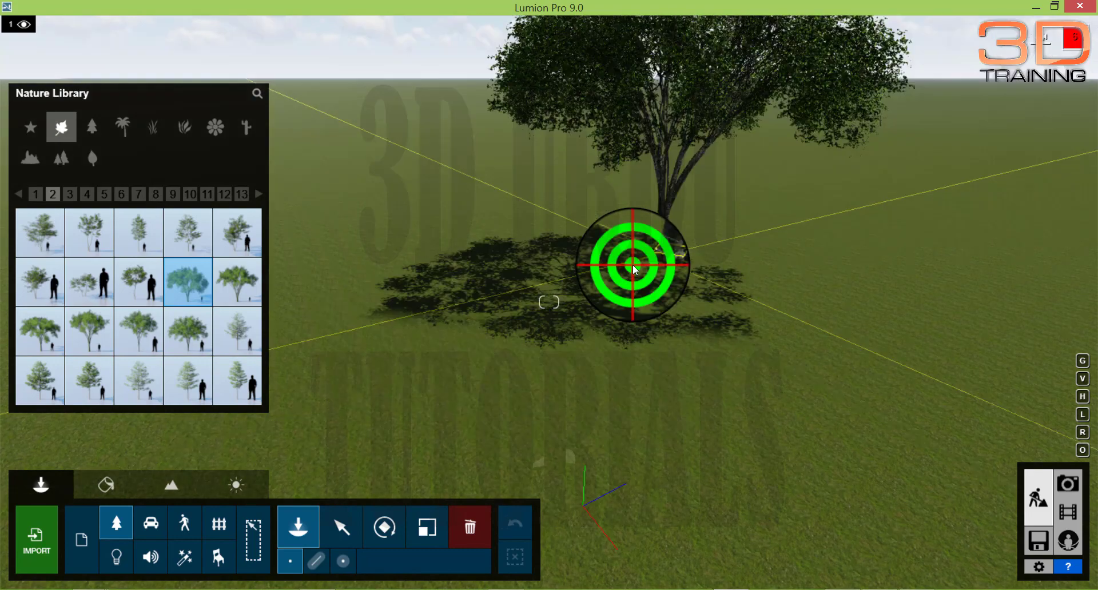
# - Place two elm trees side by side on the grass and leave placement mode
pyautogui.click(634, 266)
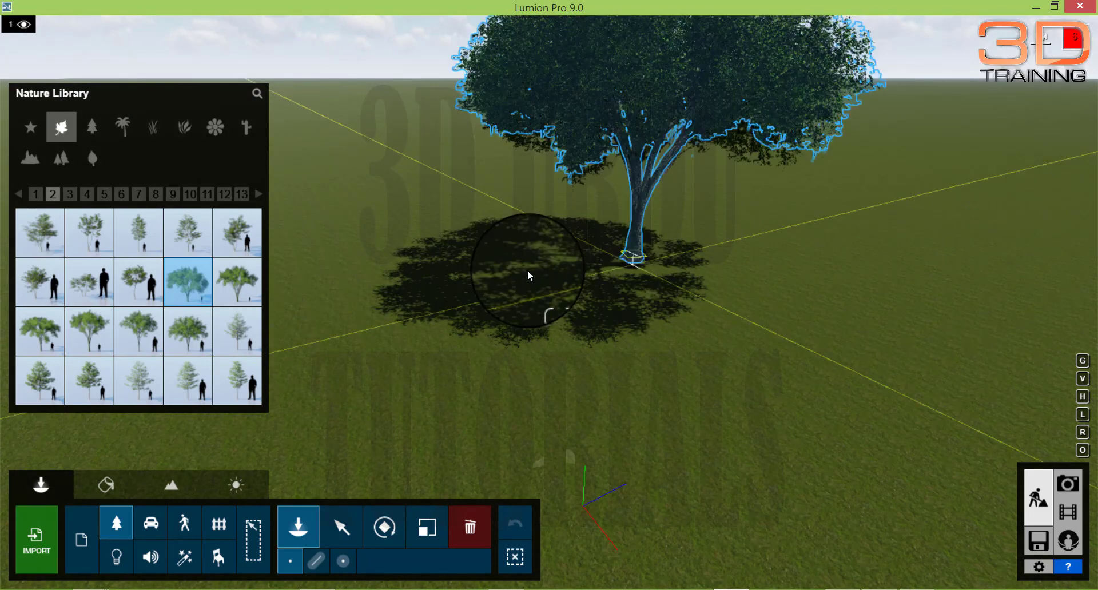
pyautogui.click(414, 257)
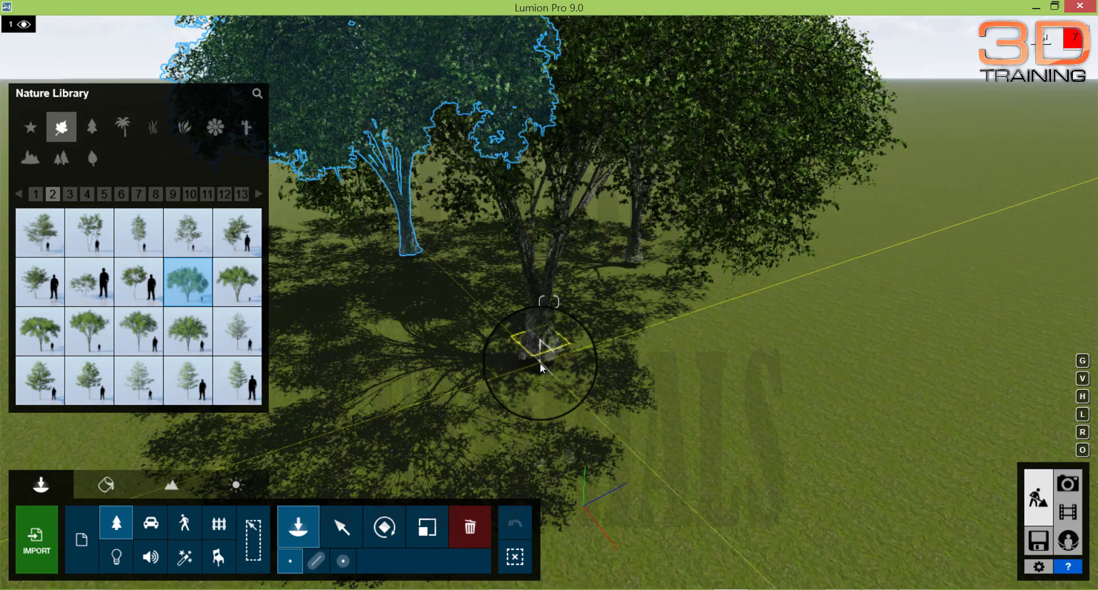
pyautogui.press('Escape')
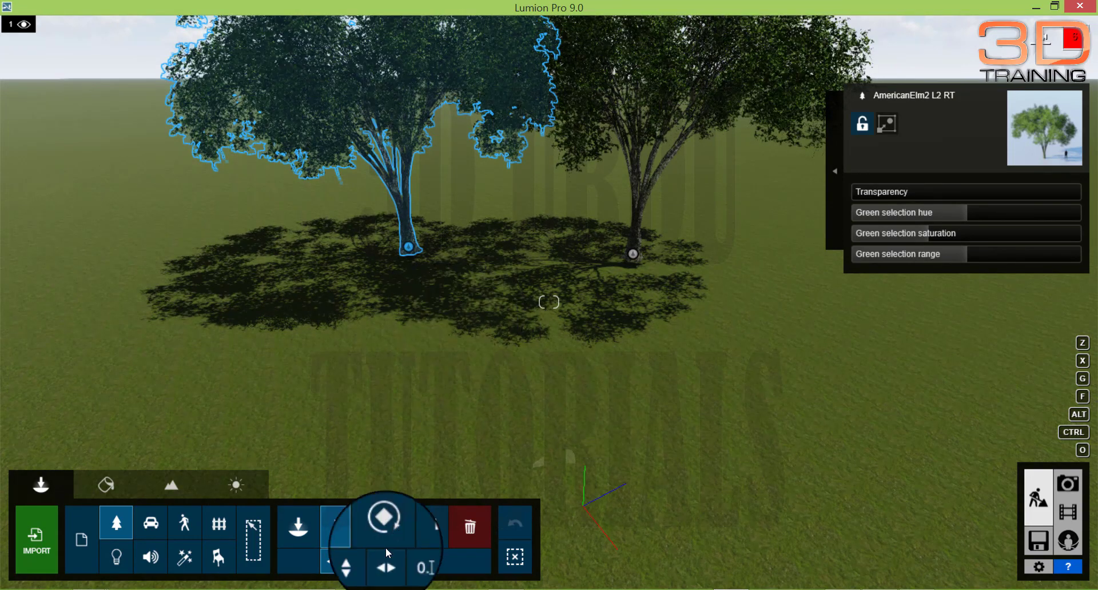
# - Try the vertical move on the second elm and shift it horizontally about 16 ft away from the first elm
pyautogui.click(410, 240)
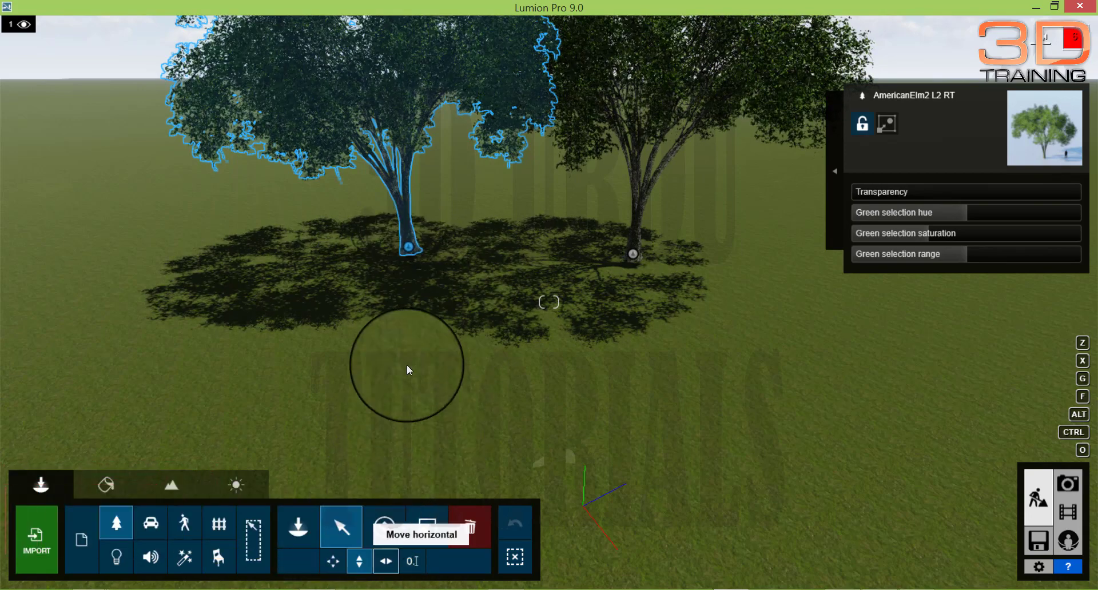
pyautogui.click(411, 246)
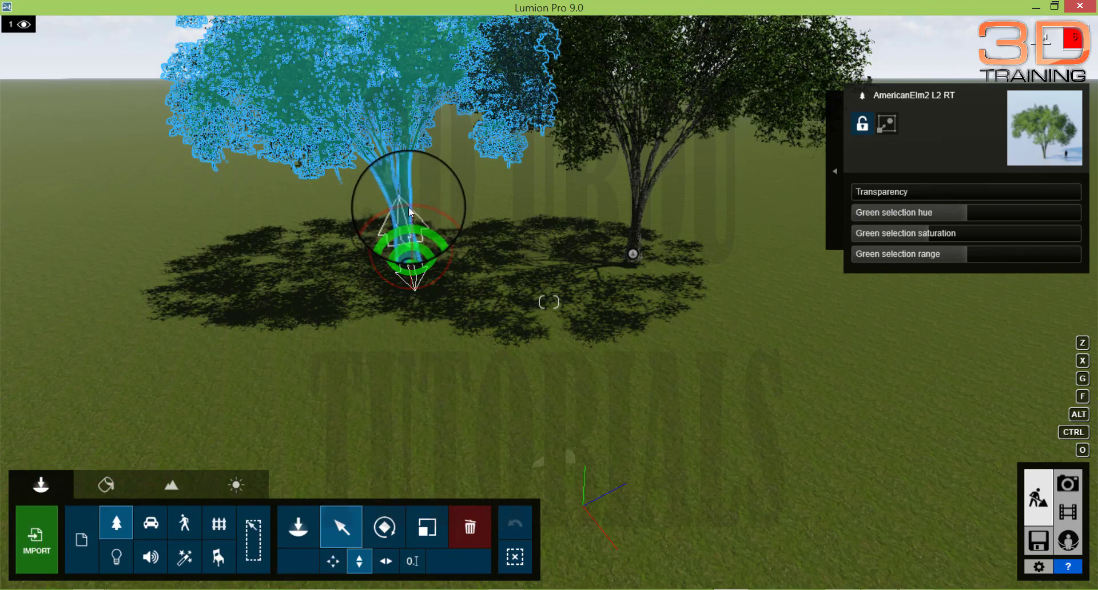
pyautogui.moveTo(408, 198); pyautogui.dragTo(321, 296)
pyautogui.click(386, 562)
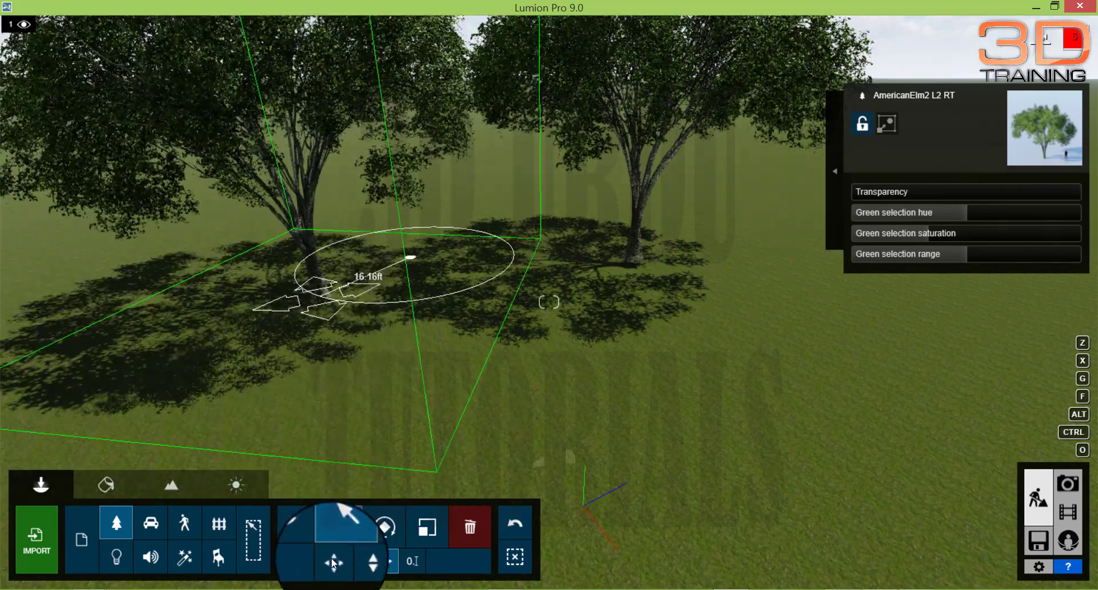
# - Switch to free movement and shift the second elm slightly farther back across the ground
pyautogui.click(331, 558)
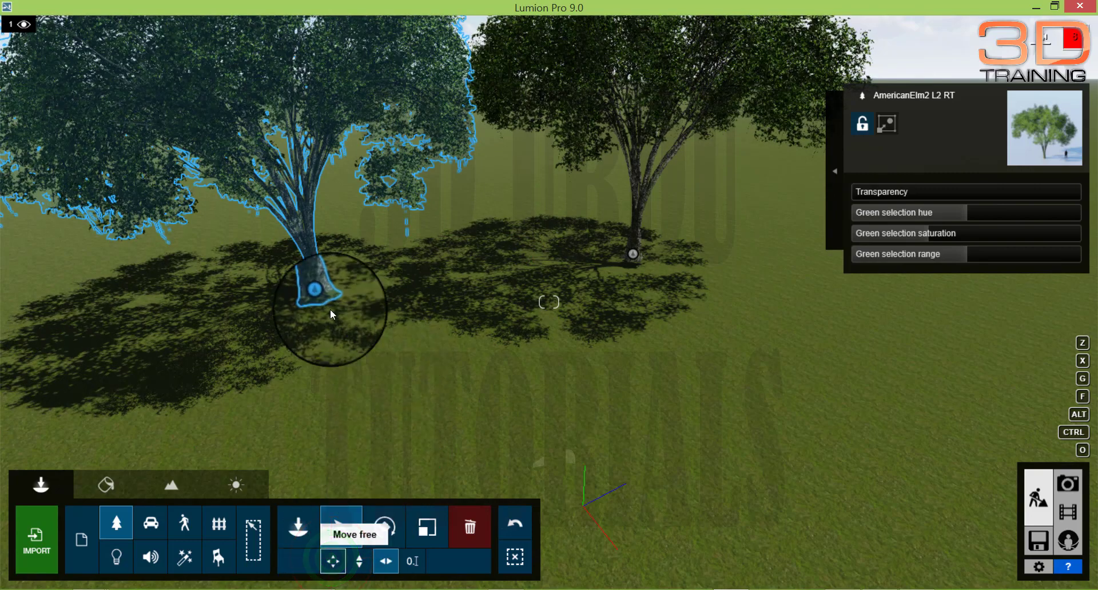
pyautogui.click(322, 295)
pyautogui.moveTo(324, 297); pyautogui.dragTo(308, 274)
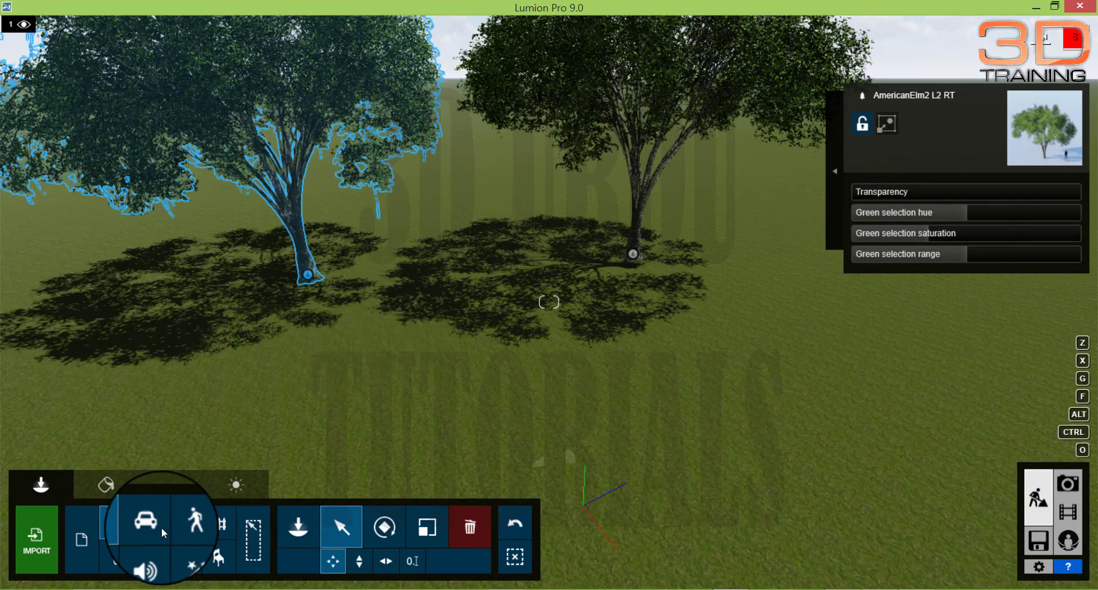
# - Set the object category to Transport and show the cars in its library
pyautogui.click(149, 523)
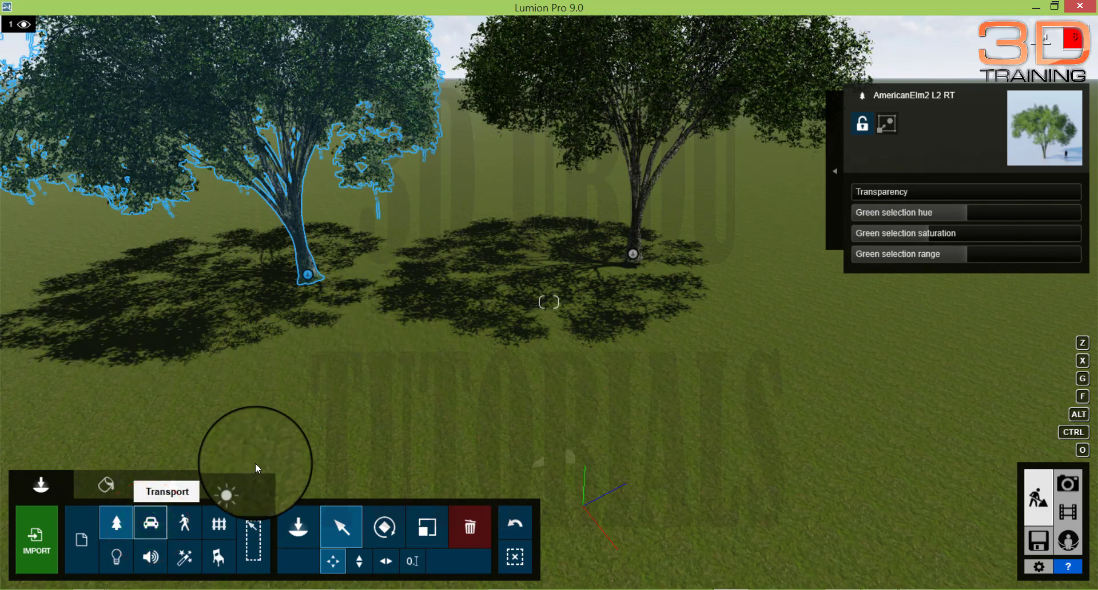
pyautogui.click(154, 520)
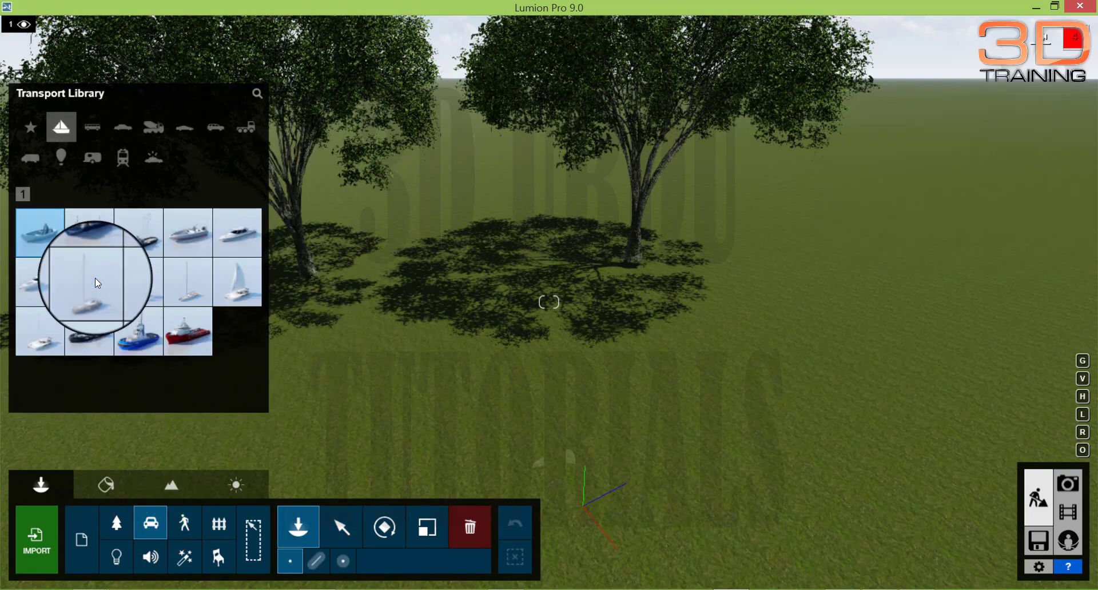
pyautogui.click(97, 129)
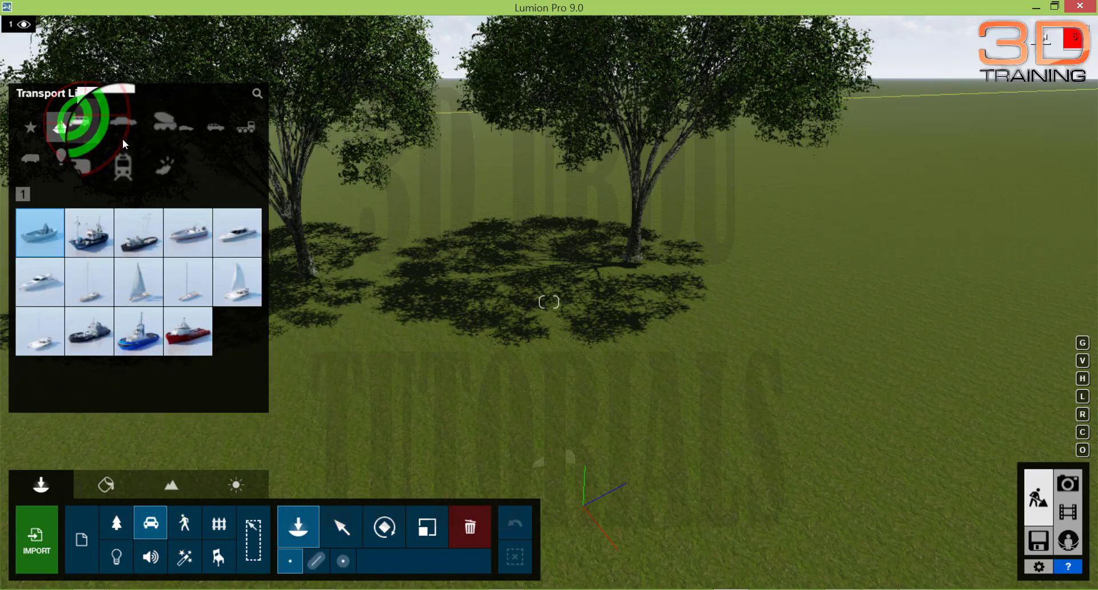
pyautogui.click(122, 134)
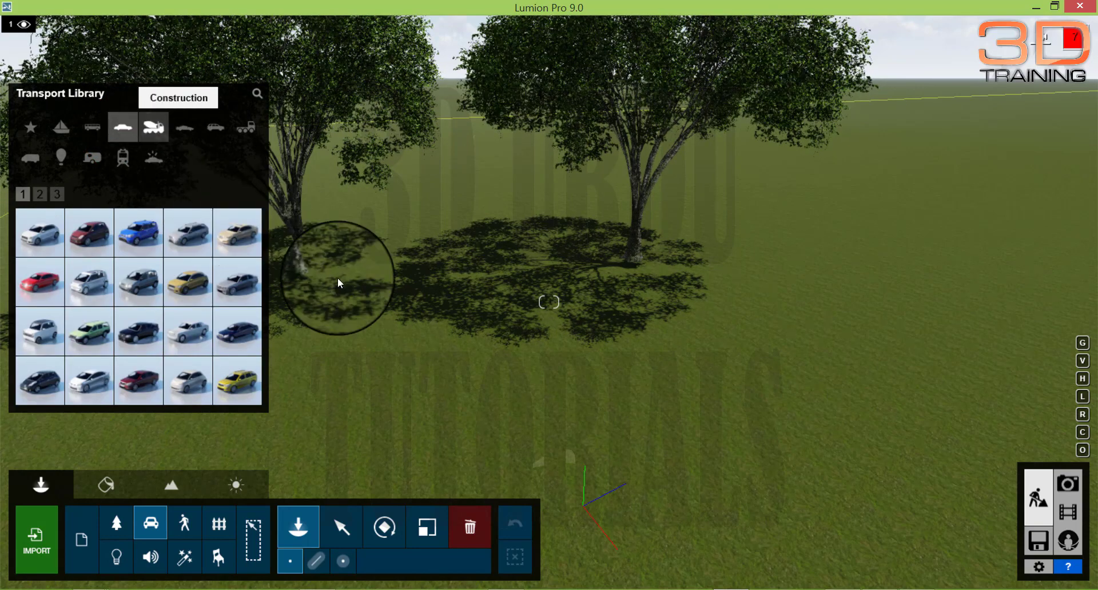
# - Place a rowing boat in front of the trees and the third car of the library's first page beside it
pyautogui.click(394, 361)
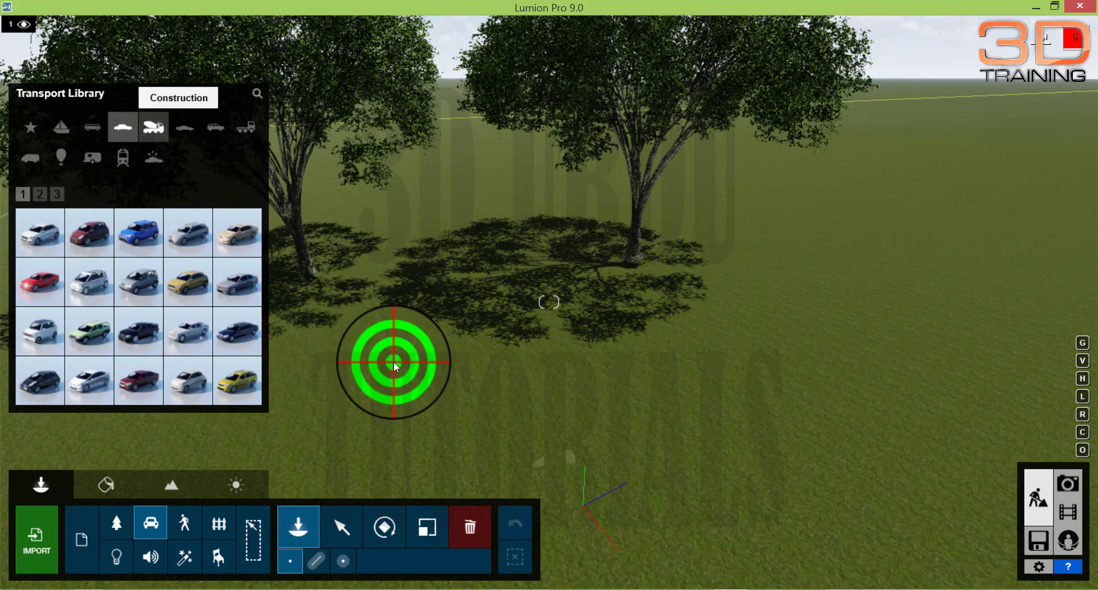
pyautogui.click(425, 424)
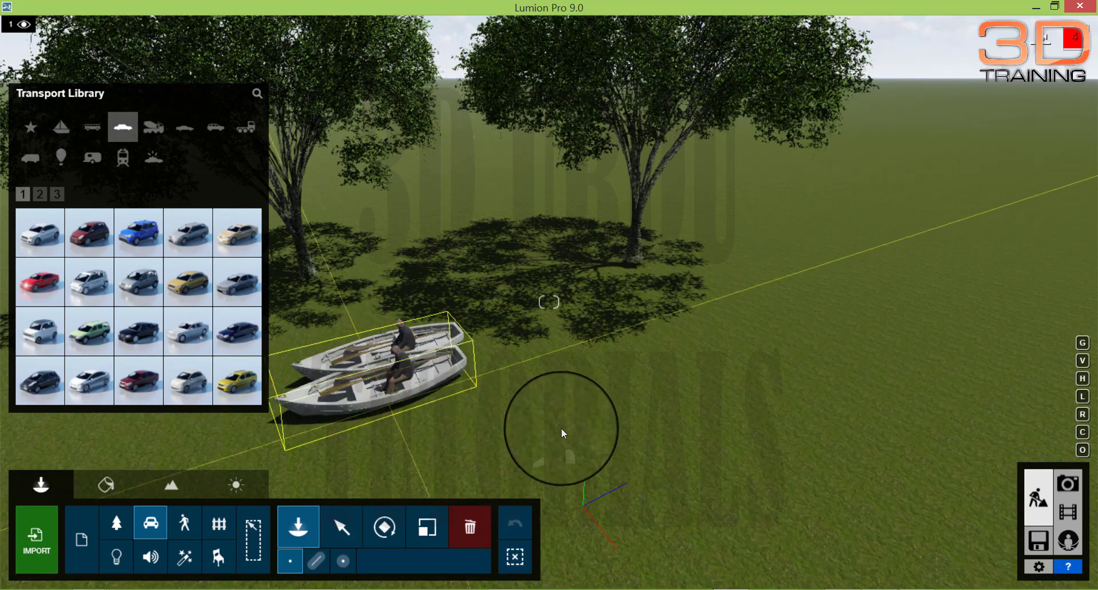
pyautogui.click(141, 236)
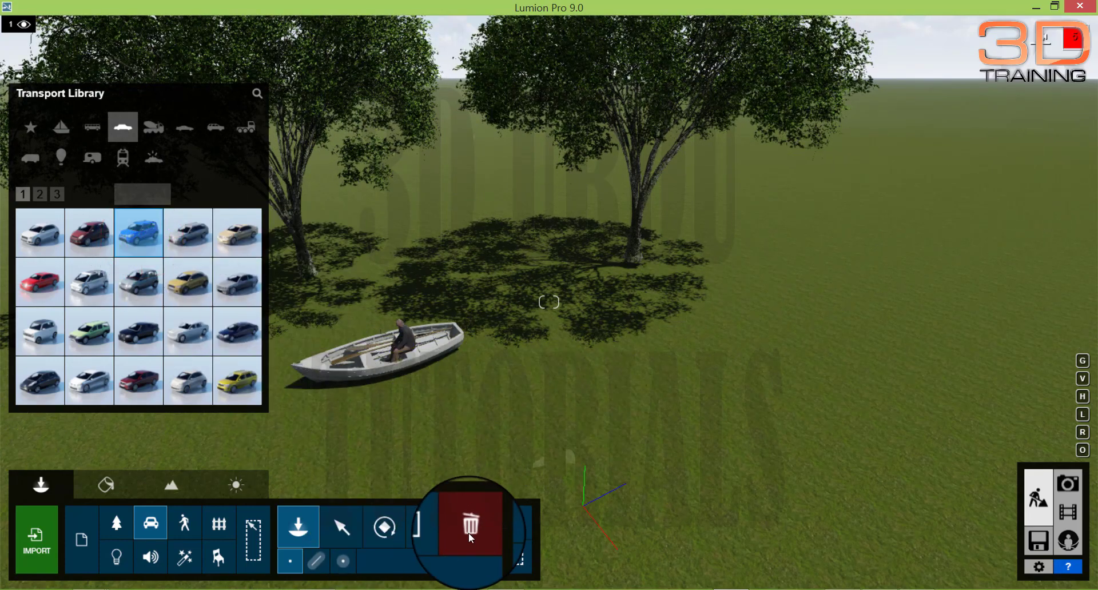
pyautogui.click(645, 348)
pyautogui.click(468, 396)
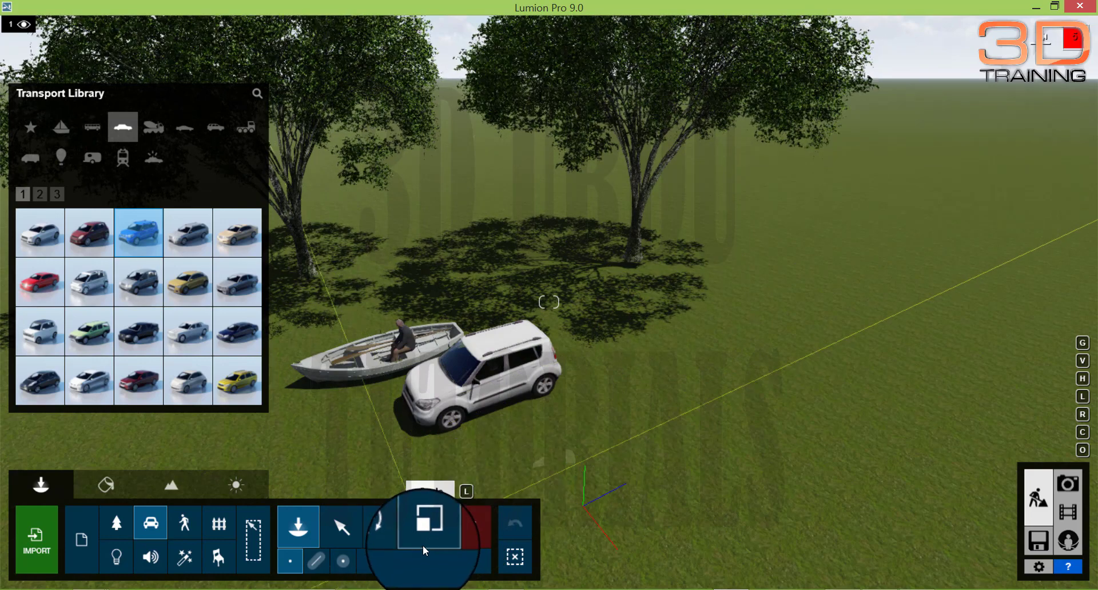
# - Delete the rowing boat from the scene and point out the car as the next deletion candidate
pyautogui.click(478, 530)
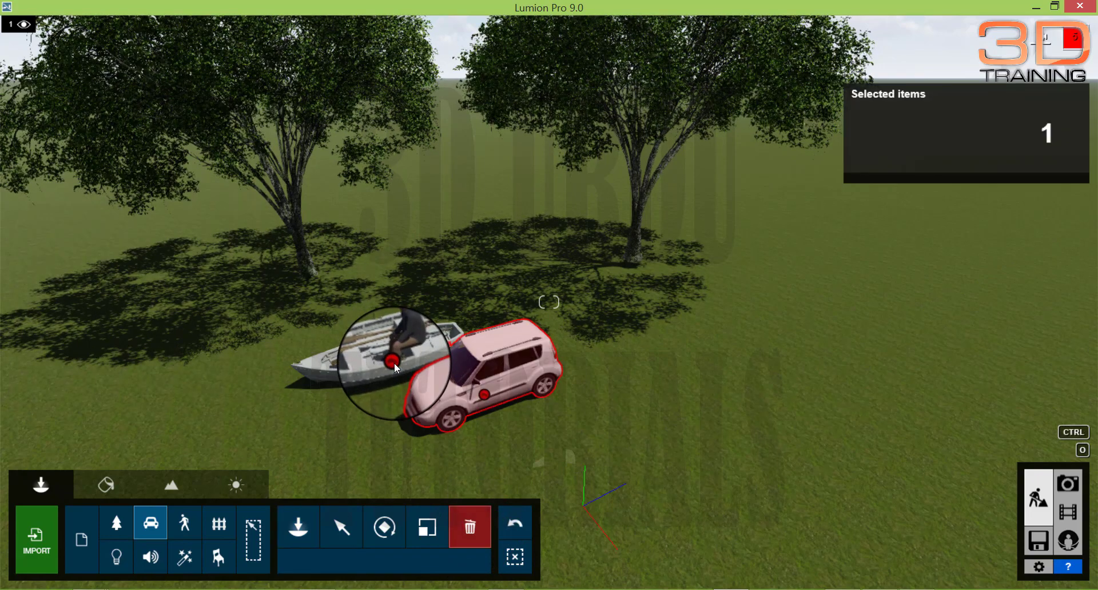
pyautogui.click(393, 362)
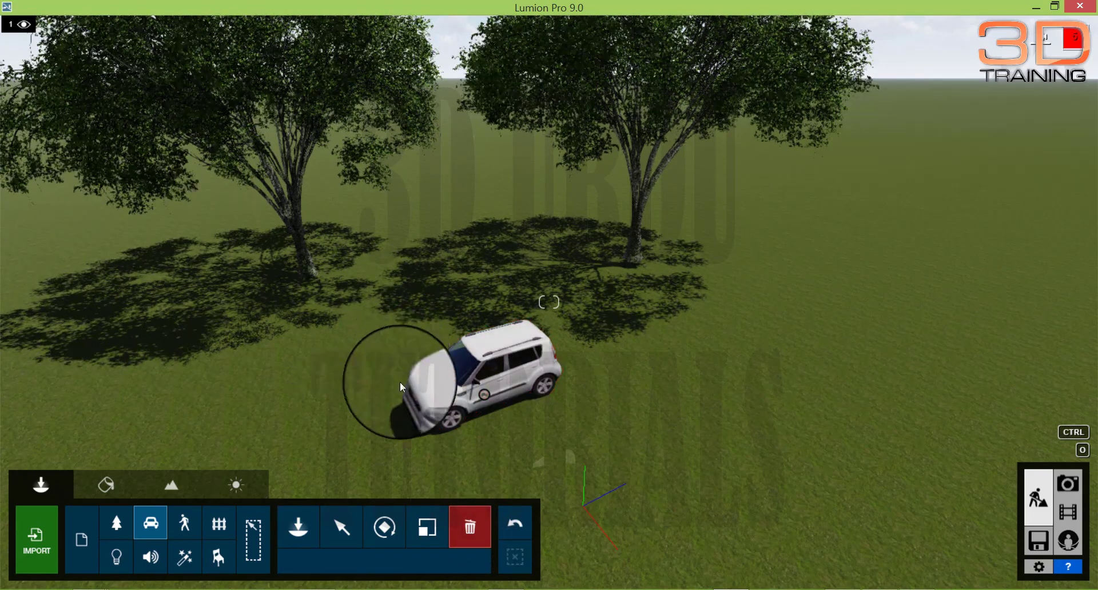
pyautogui.click(493, 357)
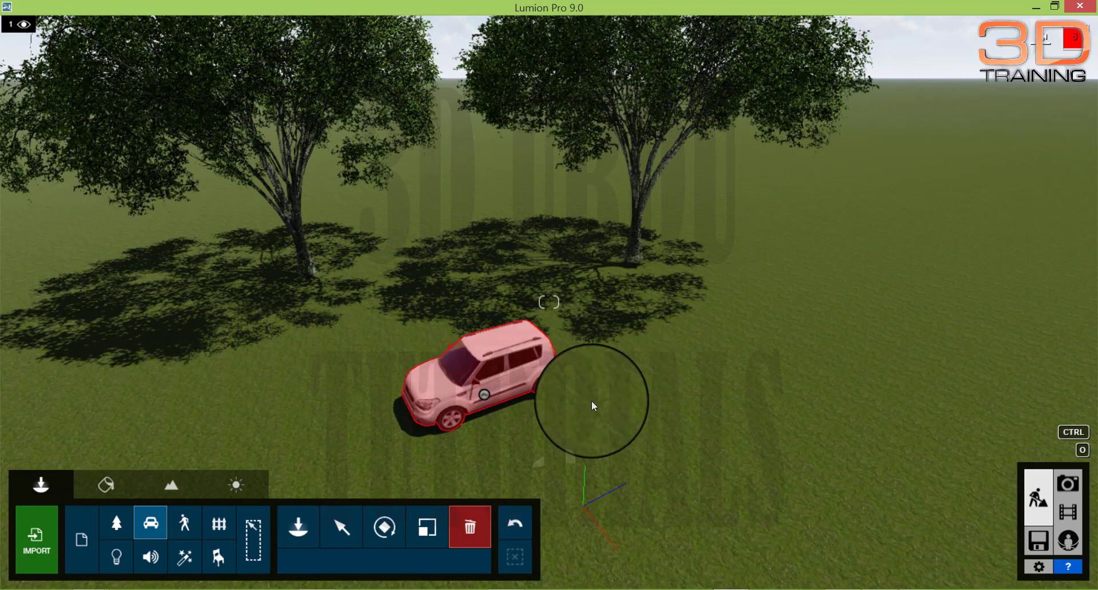